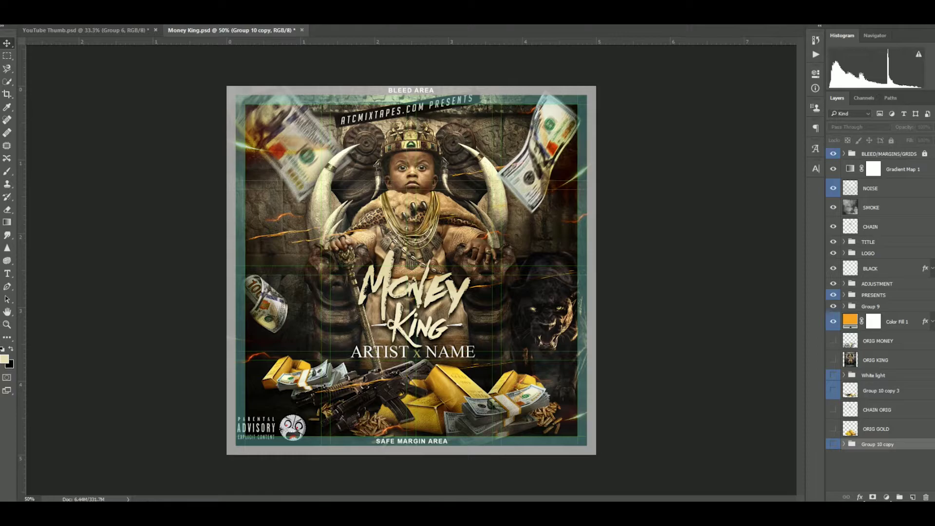
# Hide the guides and inspect the cover at 300%: face, necklace, guns, gold and money stacks
pyautogui.hotkey('ctrl', '1')
pyautogui.click(833, 153)
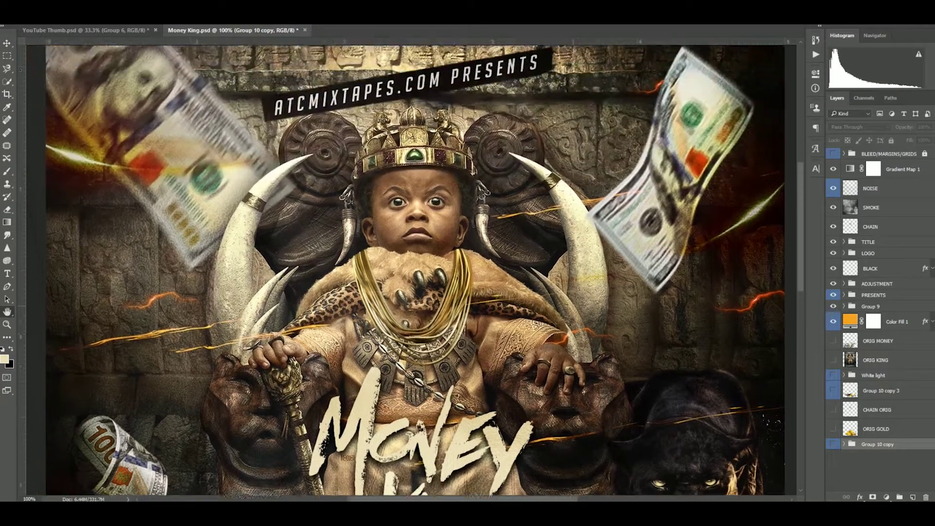
pyautogui.scroll(-10, 409, 268)
pyautogui.hotkey('ctrl', '+')
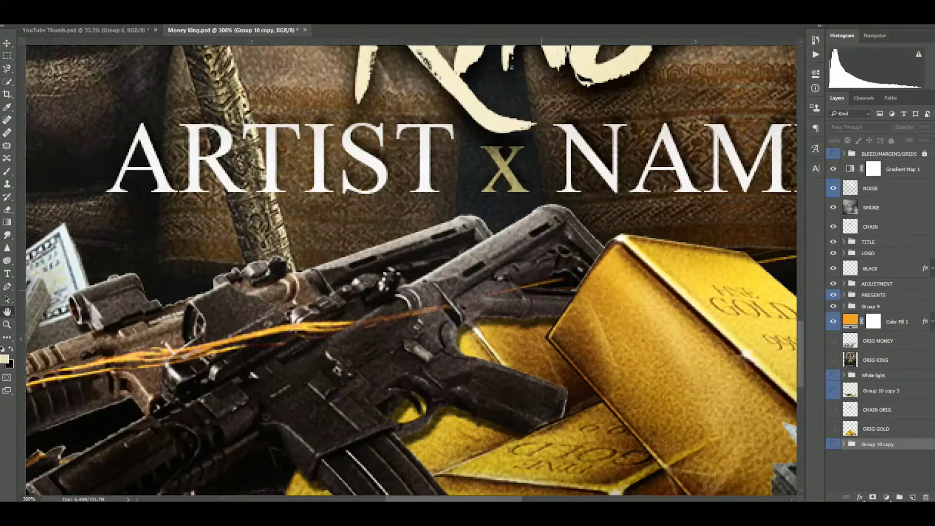
pyautogui.hotkey('ctrl', '+')
pyautogui.moveTo(340, 194); pyautogui.dragTo(487, 390)
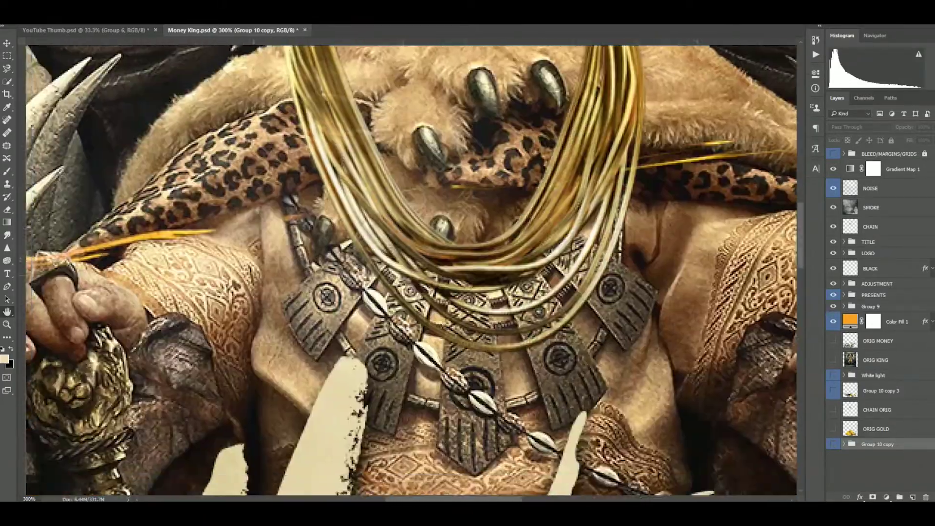
pyautogui.moveTo(409, 267)
pyautogui.mouseDown()
pyautogui.moveTo(409, 146)
pyautogui.moveTo(536, 146)
pyautogui.moveTo(293, 244)
pyautogui.moveTo(341, 341)
pyautogui.mouseUp()
pyautogui.moveTo(585, 243); pyautogui.dragTo(243, 244)
pyautogui.hotkey('ctrl', '-')
pyautogui.hotkey('ctrl', '-')
pyautogui.hotkey('ctrl', '-')
pyautogui.hotkey('ctrl', '-')
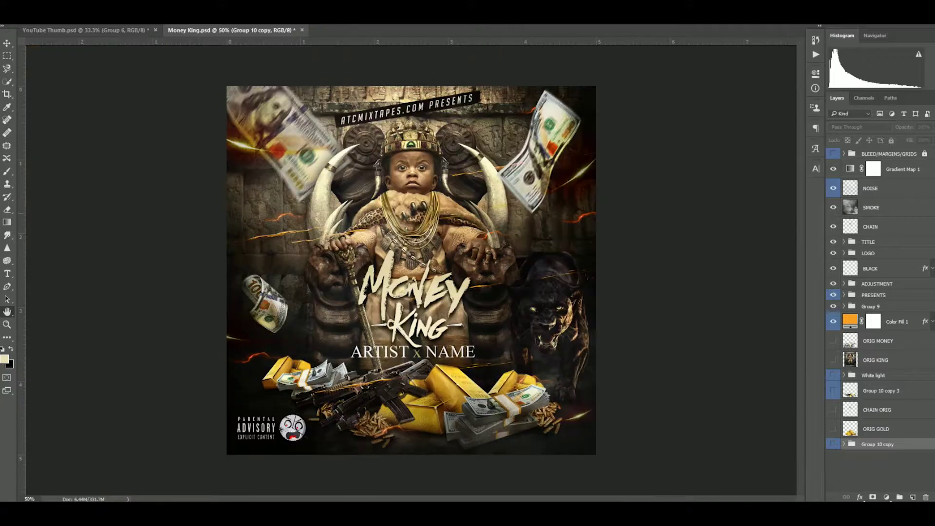
# Hide the Gradient Map 1, SMOKE, CHAIN, BLACK, ADJUSTMENT, PRESENTS and Group 9 layers
pyautogui.click(833, 169)
pyautogui.moveTo(833, 208); pyautogui.dragTo(834, 227)
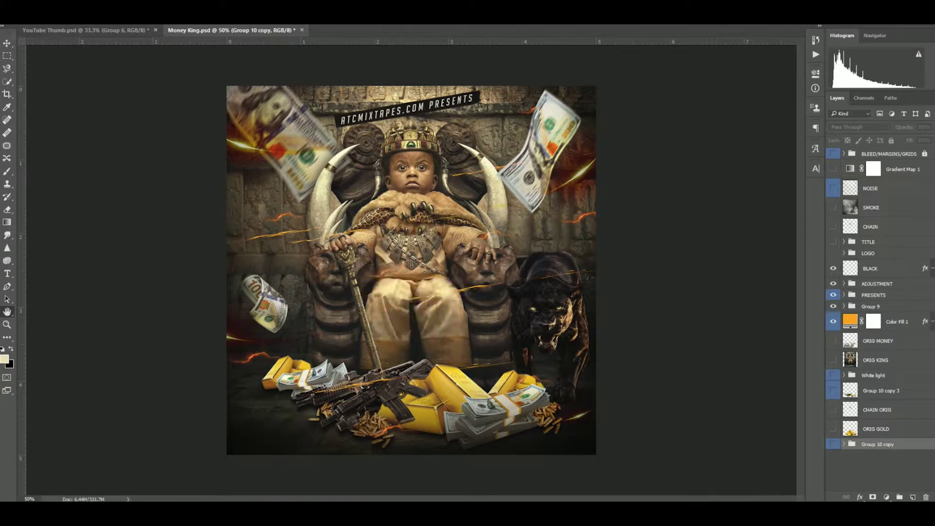
pyautogui.hotkey('ctrl', '+')
pyautogui.click(833, 268)
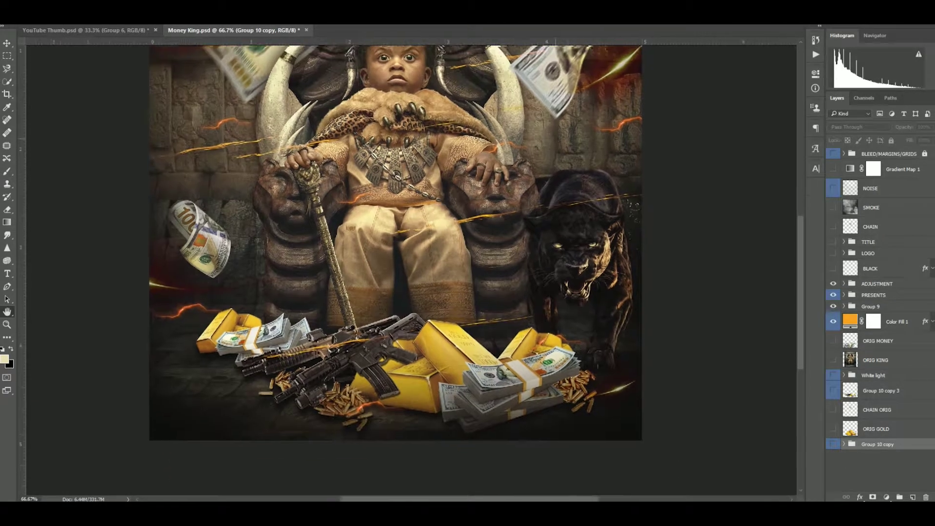
pyautogui.moveTo(414, 292); pyautogui.dragTo(420, 309)
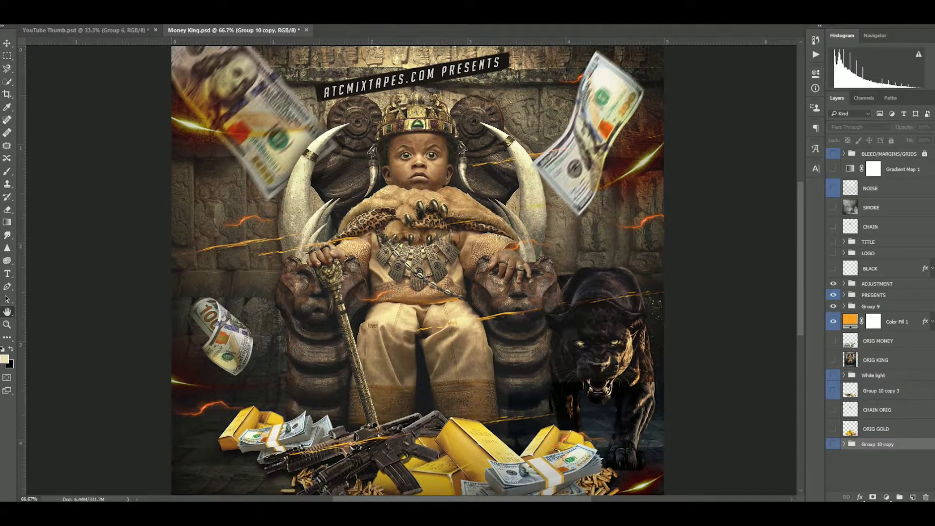
pyautogui.click(834, 284)
pyautogui.moveTo(833, 295); pyautogui.dragTo(833, 307)
pyautogui.click(833, 306)
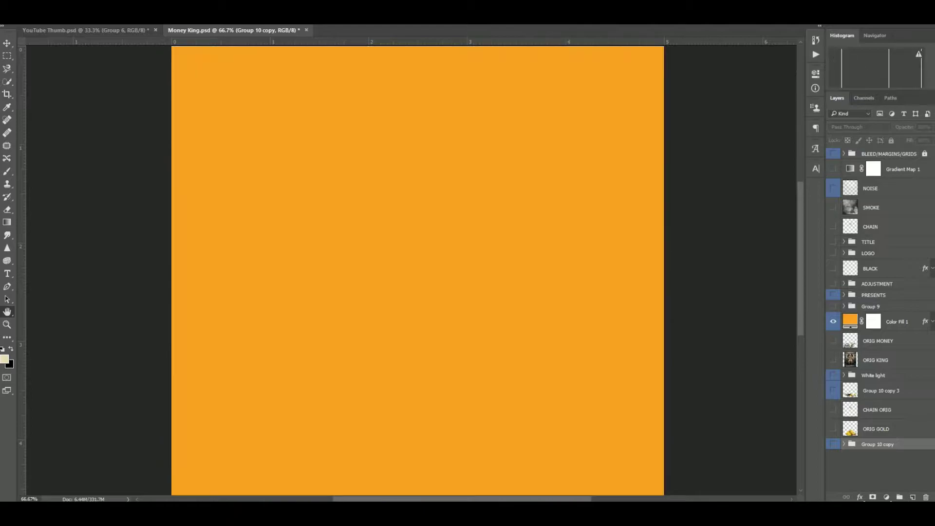
# Inspect the TITLE layer alone at 100%, then make all hidden cover layers visible again
pyautogui.click(833, 241)
pyautogui.hotkey('ctrl', '+')
pyautogui.click(833, 242)
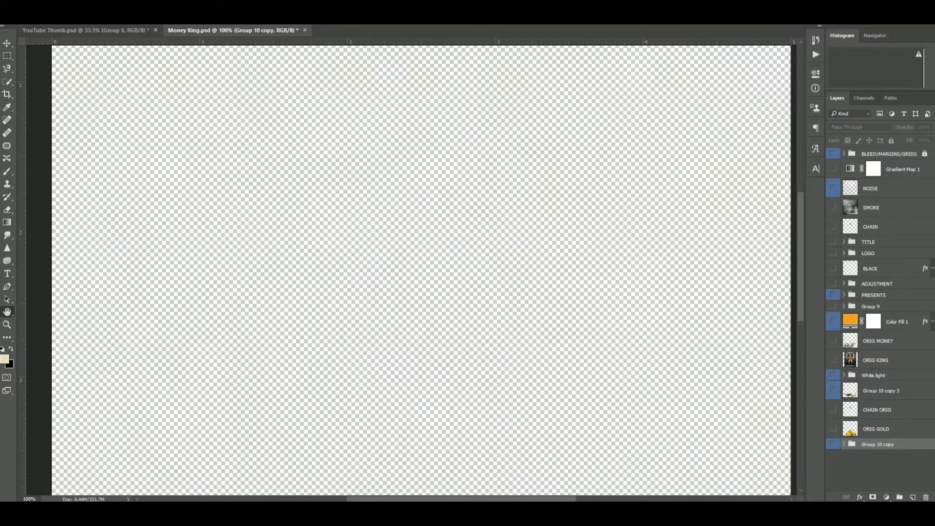
pyautogui.click(833, 295)
pyautogui.click(833, 306)
pyautogui.hotkey('ctrl', '-')
pyautogui.moveTo(833, 284); pyautogui.dragTo(833, 169)
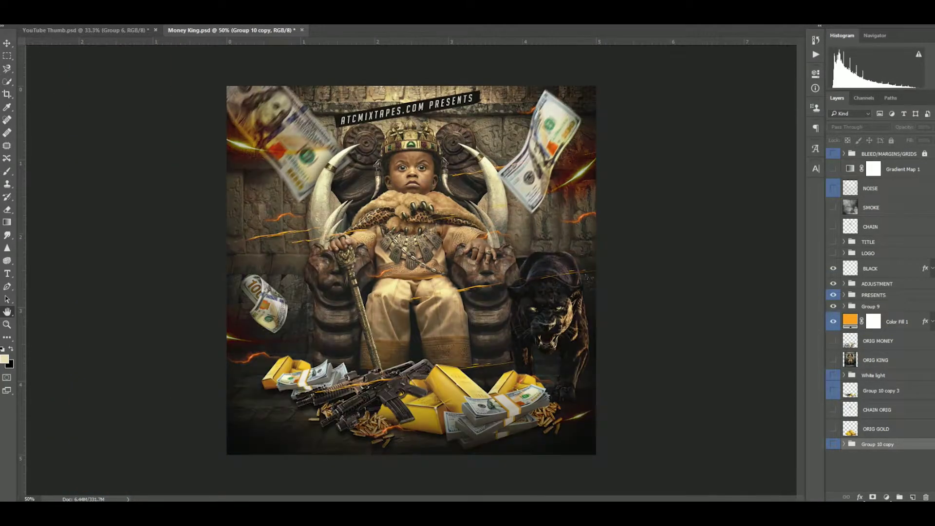
# Copy the orange Color Fill 1 layer into YouTube Thumb and return to Money King
pyautogui.hotkey('ctrl', 'Tab')
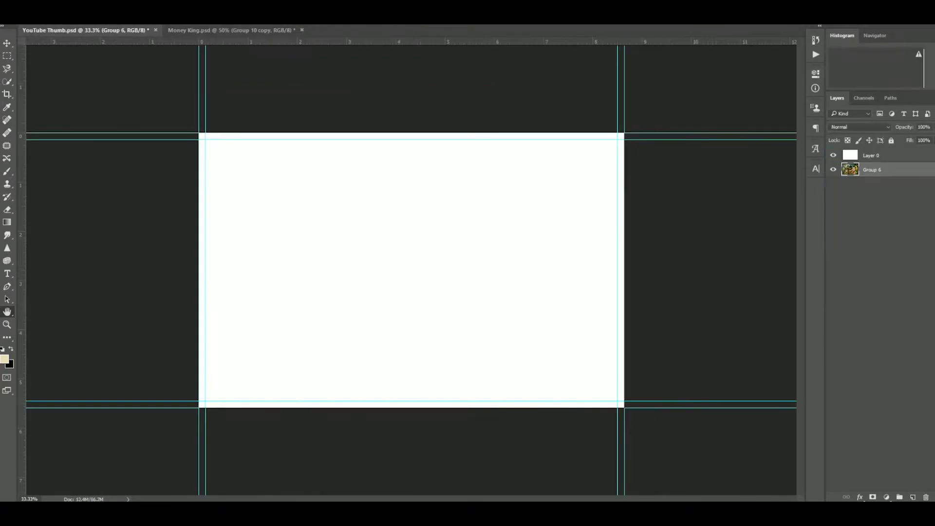
pyautogui.hotkey('ctrl', 'Tab')
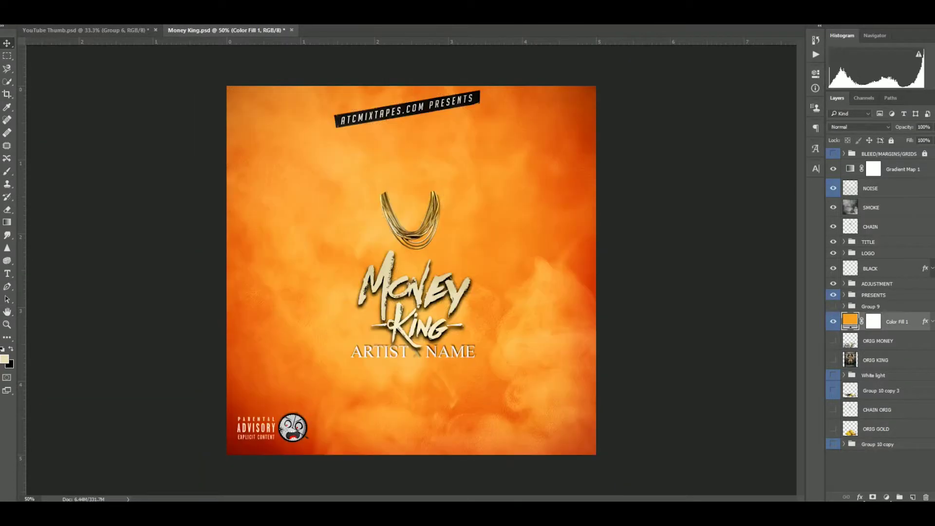
pyautogui.hotkey('ctrl', 'Tab')
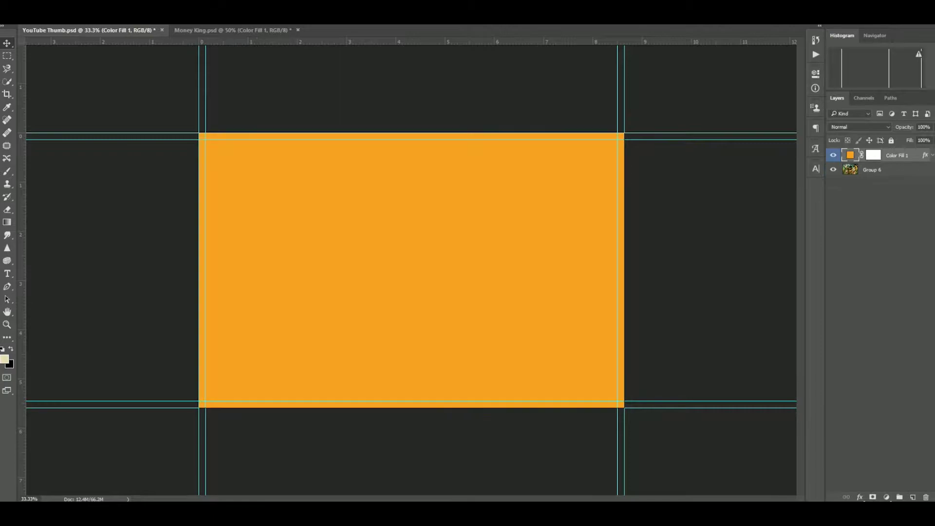
pyautogui.hotkey('ctrl', 'Tab')
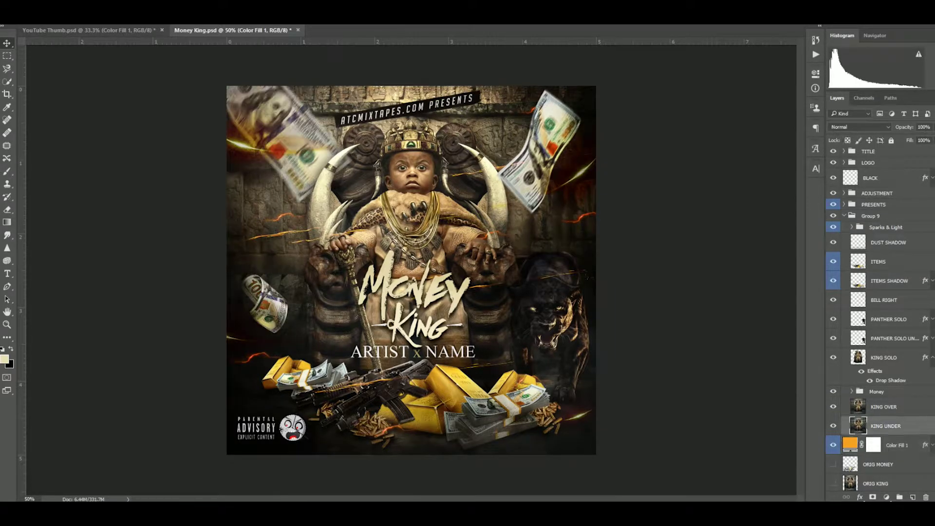
# Copy Group 9 into YouTube Thumb, hide layers above KING UNDER, and duplicate it as KING UNDER COPY
pyautogui.click(870, 216)
pyautogui.moveTo(411, 271)
pyautogui.mouseDown()
pyautogui.moveTo(88, 31)
pyautogui.moveTo(411, 255)
pyautogui.mouseUp()
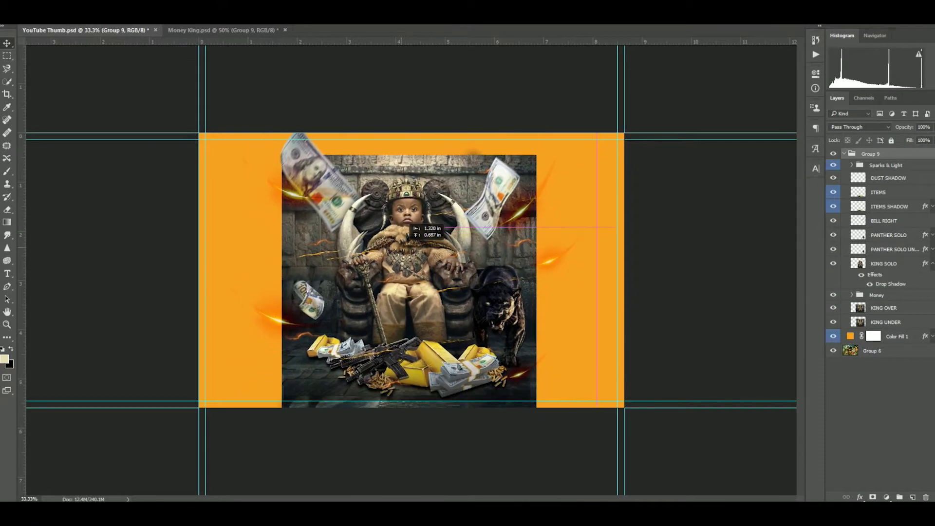
pyautogui.moveTo(833, 178); pyautogui.dragTo(833, 308)
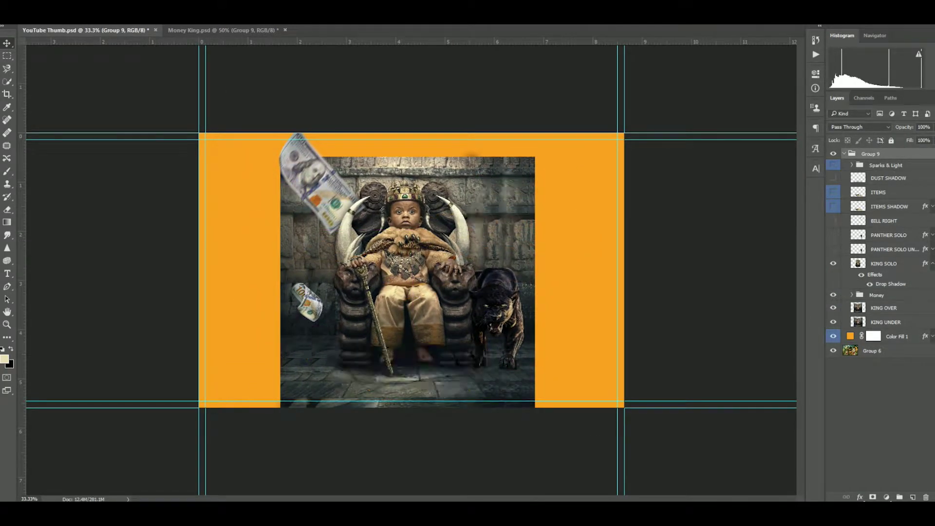
pyautogui.rightClick(879, 322)
pyautogui.click(774, 97)
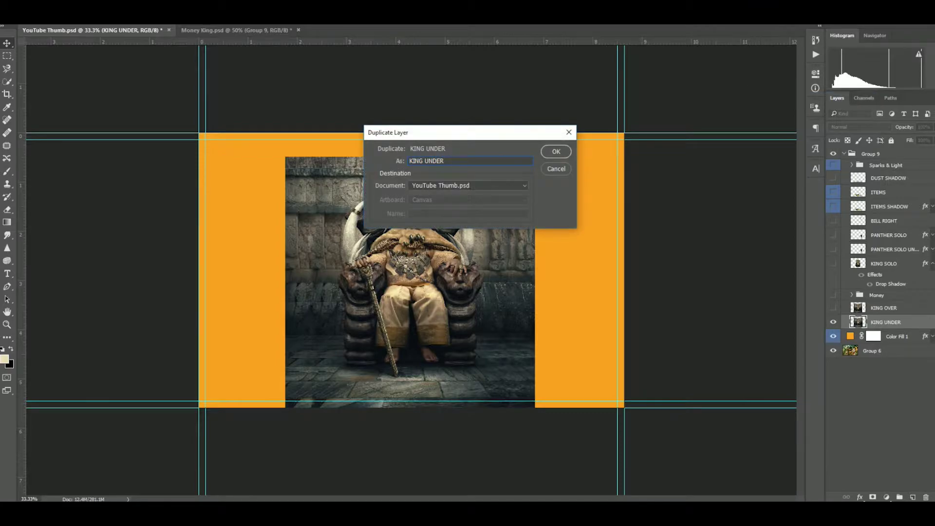
pyautogui.write('Y')
pyautogui.press('Return')
# Scale KING UNDER COPY to fill the widescreen frame and place it below KING UNDER
pyautogui.moveTo(501, 283); pyautogui.dragTo(415, 258)
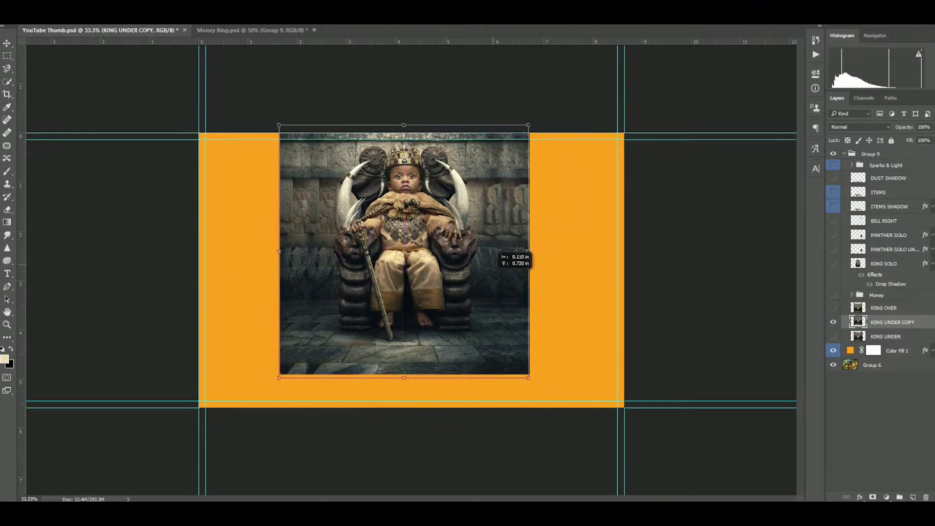
pyautogui.moveTo(448, 386); pyautogui.dragTo(624, 487)
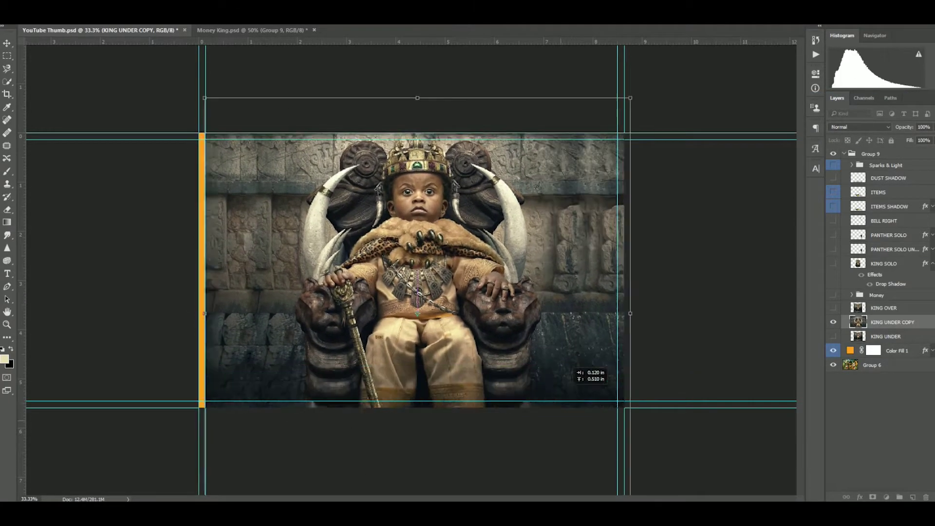
pyautogui.moveTo(410, 55); pyautogui.dragTo(411, 113)
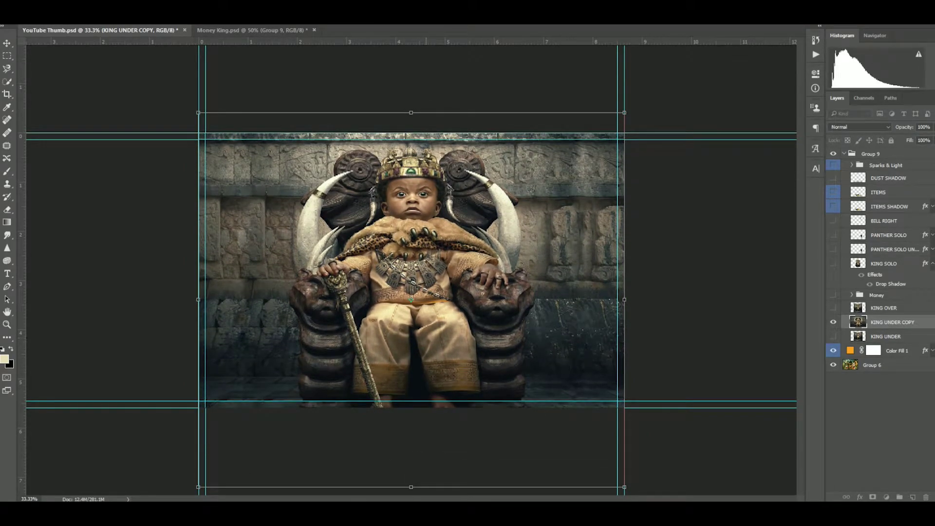
pyautogui.press('Return')
pyautogui.moveTo(412, 448); pyautogui.dragTo(412, 390)
pyautogui.hotkey('ctrl', '[')
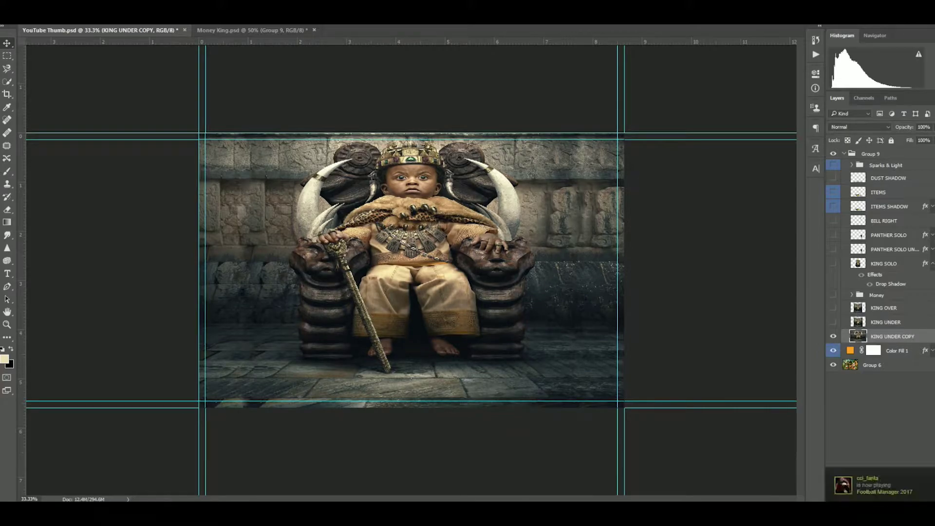
pyautogui.click(832, 307)
# Move both king layers up and right, put KING UNDER above KING OVER, and nudge KING OVER up
pyautogui.click(885, 322)
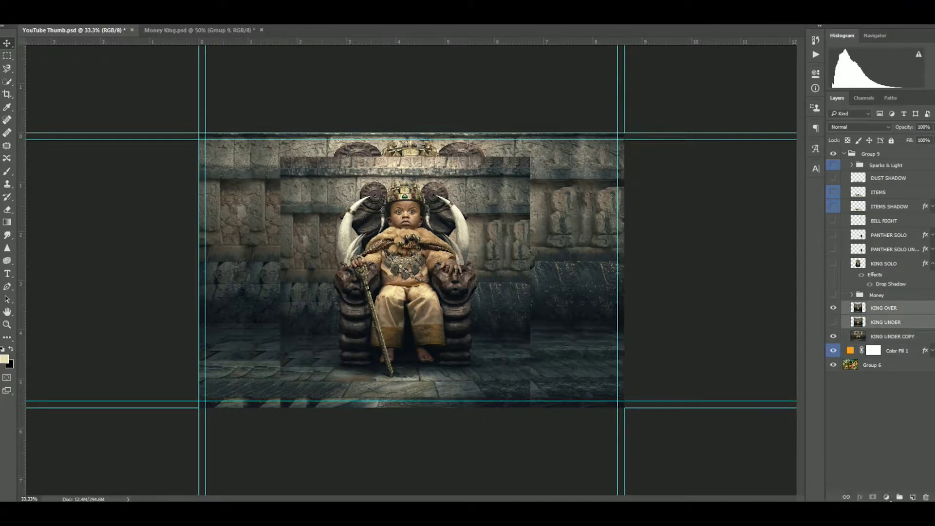
pyautogui.moveTo(552, 298); pyautogui.dragTo(557, 282)
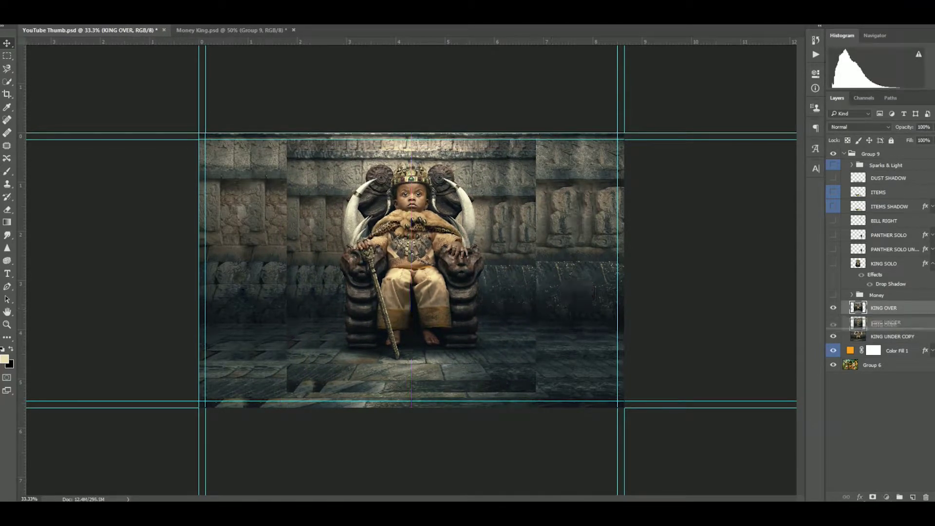
pyautogui.moveTo(885, 322); pyautogui.dragTo(886, 303)
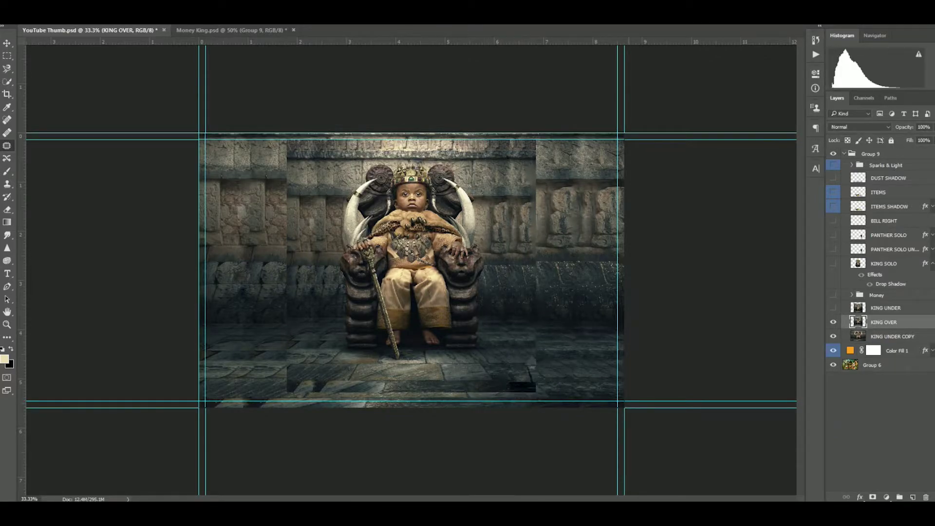
pyautogui.hotkey('shift', 'Up')
pyautogui.hotkey('shift', 'Up')
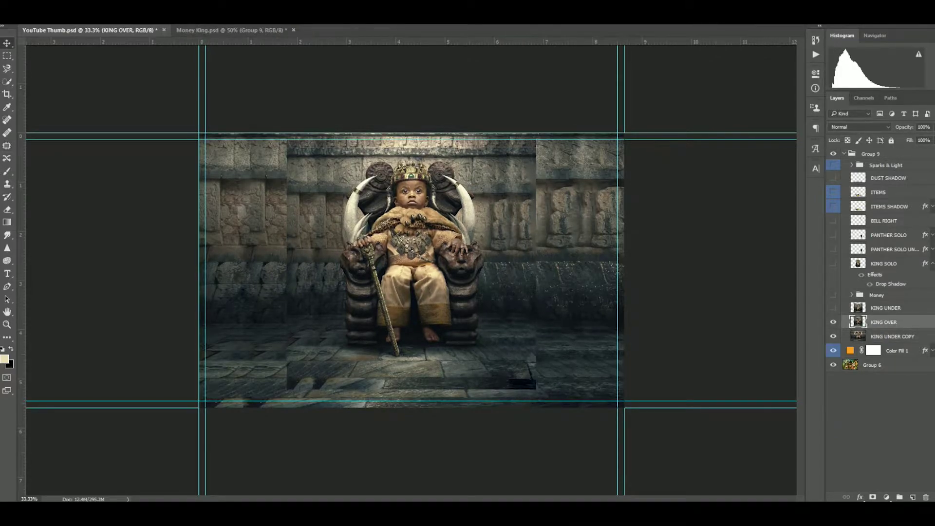
pyautogui.hotkey('shift', 'Up')
pyautogui.hotkey('shift', 'Up')
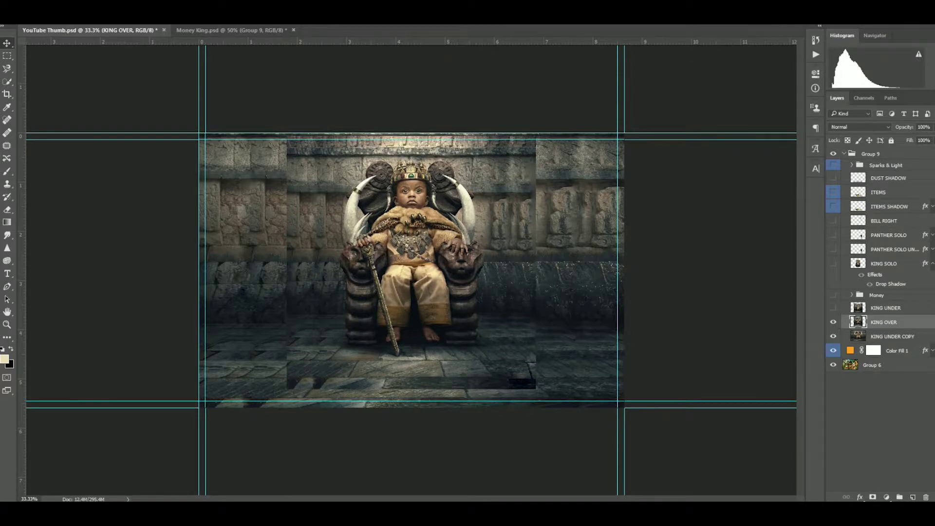
# Scale KING OVER up to match the background, then group it with KING UNDER COPY as Group 10
pyautogui.hotkey('ctrl', 't')
pyautogui.moveTo(537, 389); pyautogui.dragTo(557, 409)
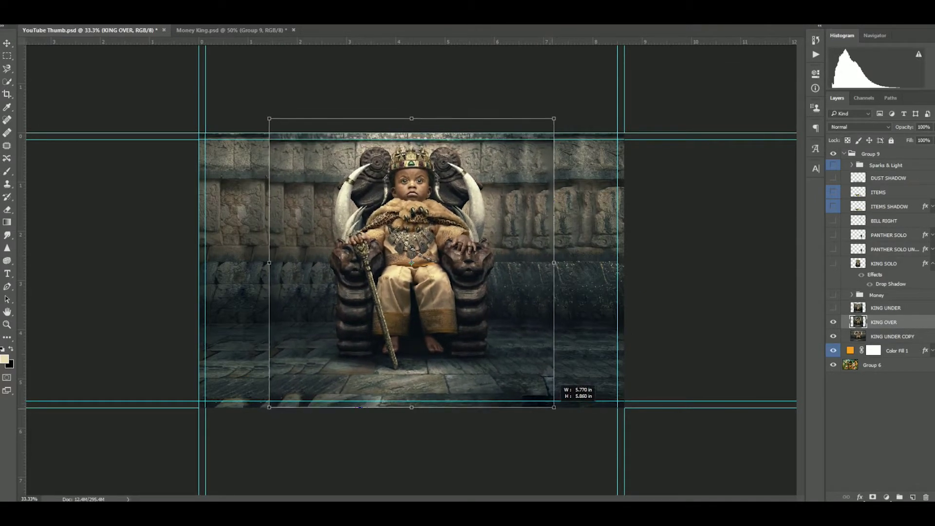
pyautogui.press('Return')
pyautogui.hotkey('shift', 'Down')
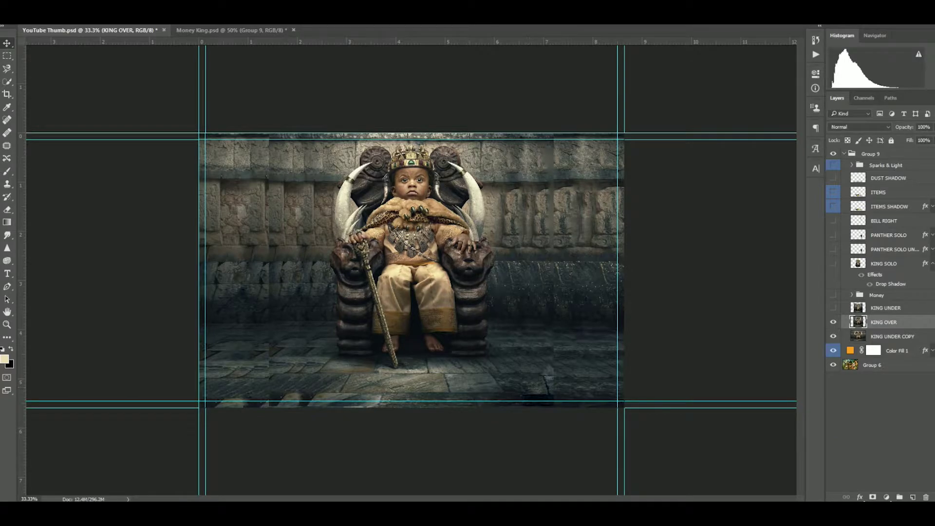
pyautogui.keyDown('shift'); pyautogui.click(884, 336); pyautogui.keyUp('shift')
pyautogui.hotkey('ctrl', 'g')
pyautogui.rightClick(884, 322)
pyautogui.click(780, 406)
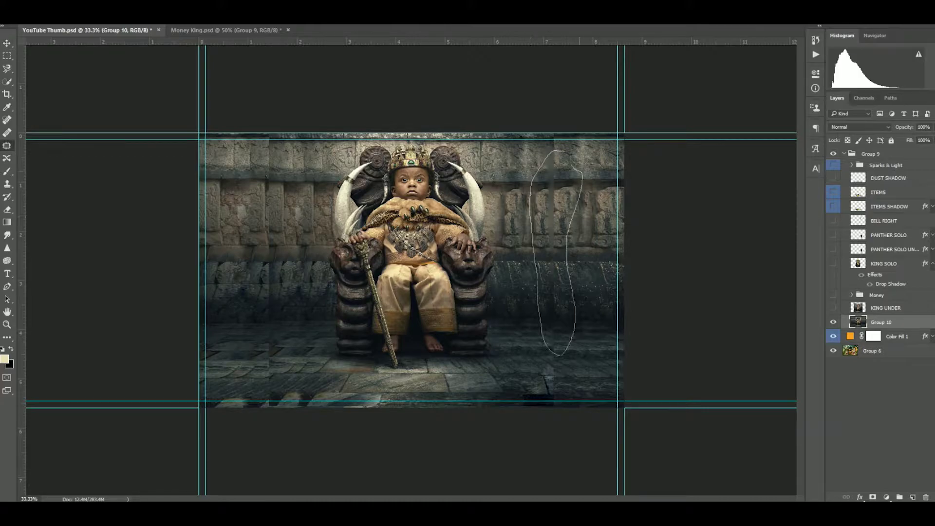
# Patch the upper-right and upper-left walls, left wall strips and a floor area of the throne scene
pyautogui.moveTo(561, 154); pyautogui.dragTo(559, 151)
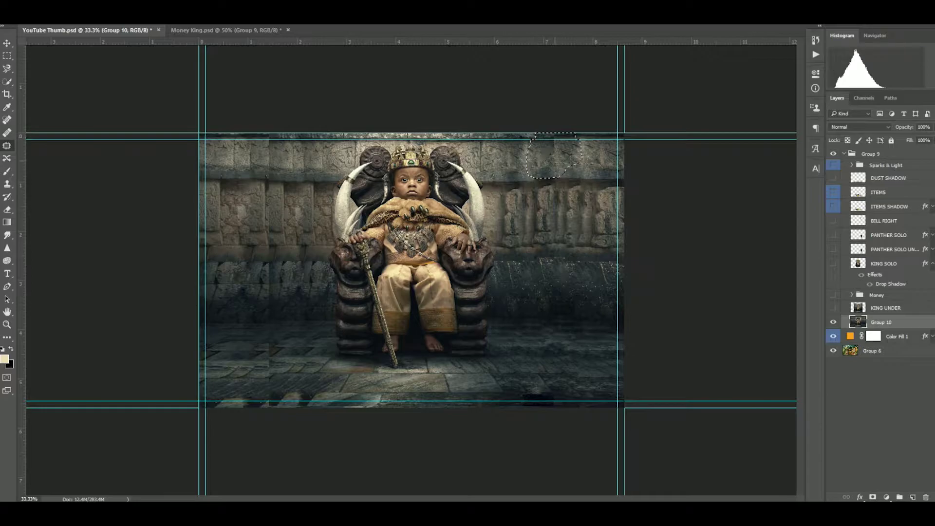
pyautogui.moveTo(555, 156); pyautogui.dragTo(531, 157)
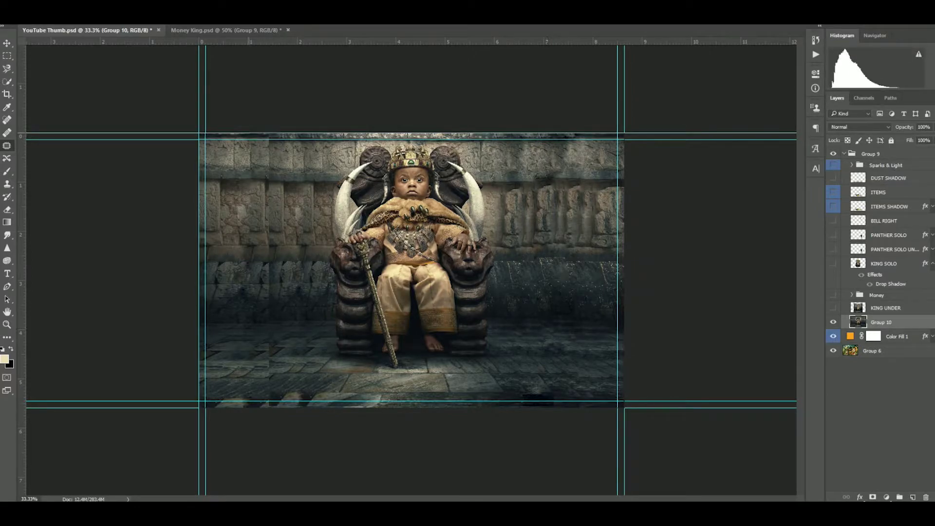
pyautogui.moveTo(278, 180); pyautogui.dragTo(265, 181)
pyautogui.moveTo(268, 289); pyautogui.dragTo(272, 185)
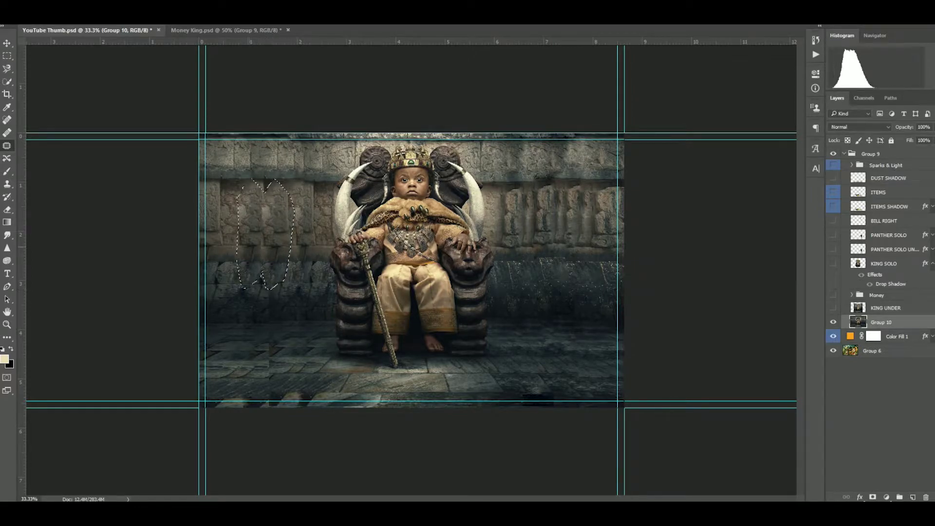
pyautogui.moveTo(271, 292); pyautogui.dragTo(273, 195)
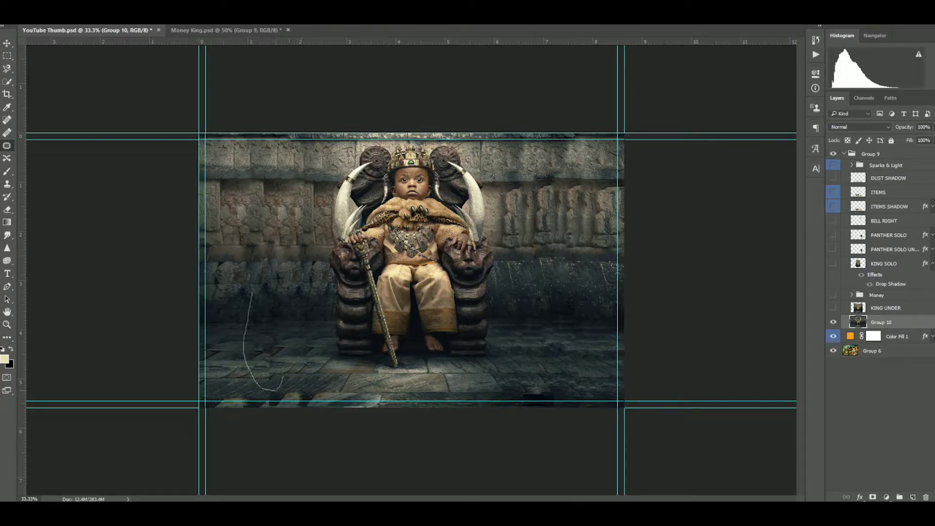
pyautogui.moveTo(283, 378); pyautogui.dragTo(299, 273)
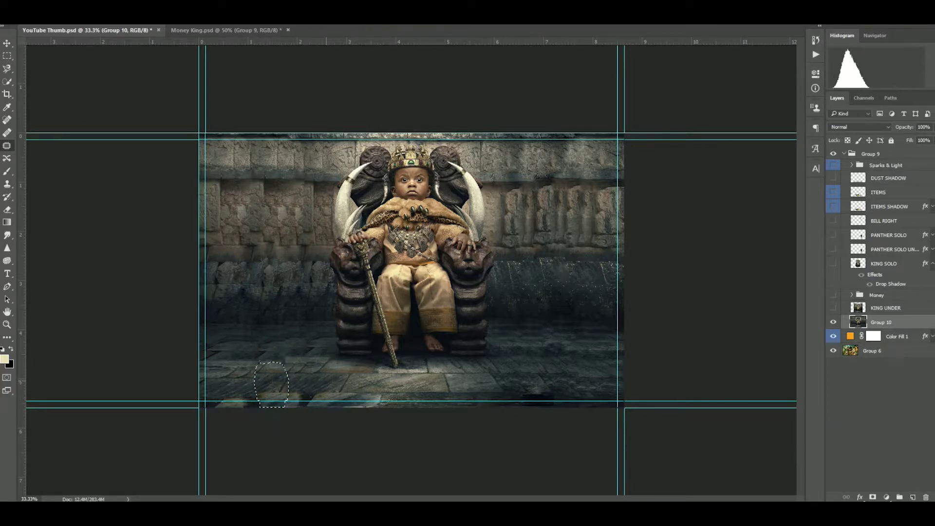
pyautogui.moveTo(530, 342); pyautogui.dragTo(527, 341)
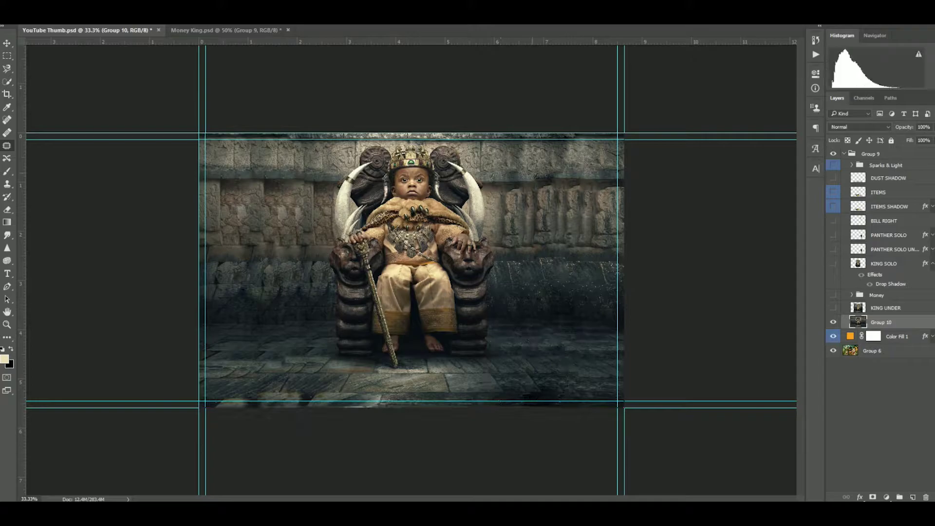
pyautogui.moveTo(538, 224); pyautogui.dragTo(576, 220)
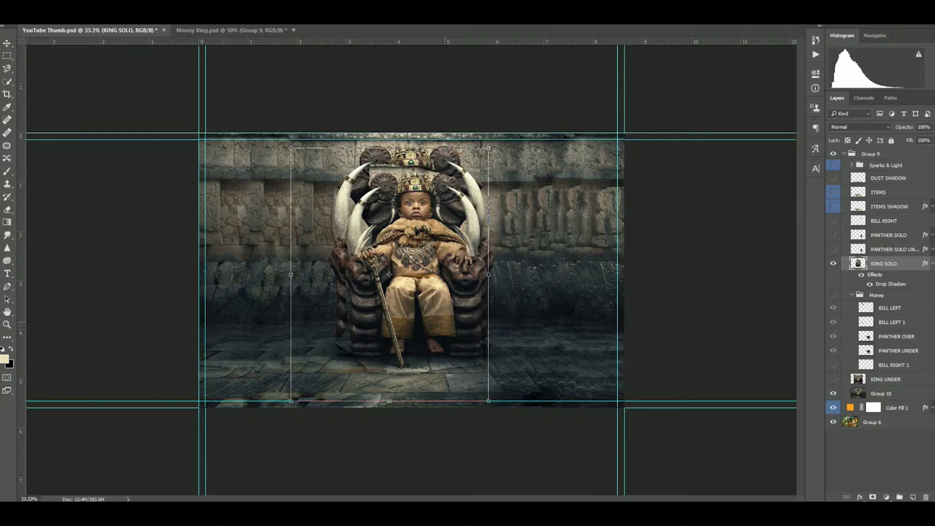
# Enlarge the king cut-out, move the panther right of the throne, and place a bill beside it
pyautogui.moveTo(489, 147); pyautogui.dragTo(498, 114)
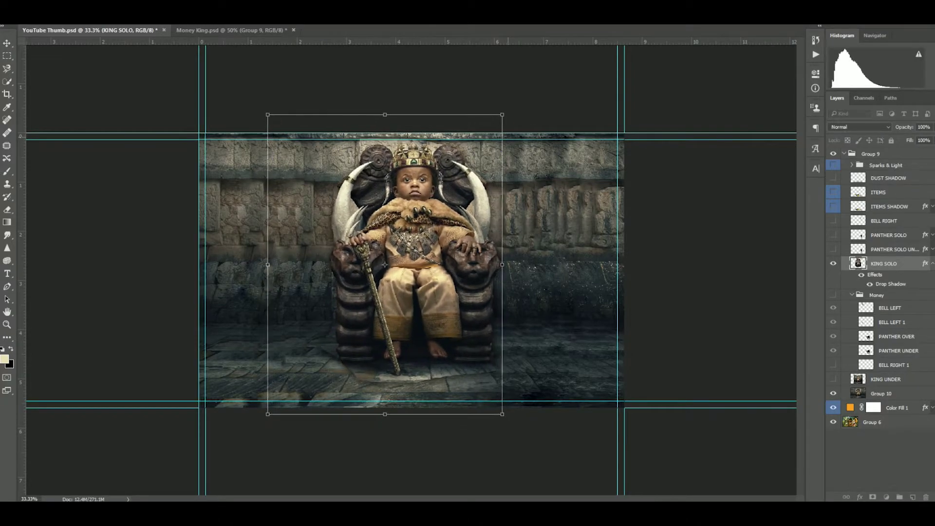
pyautogui.press('Return')
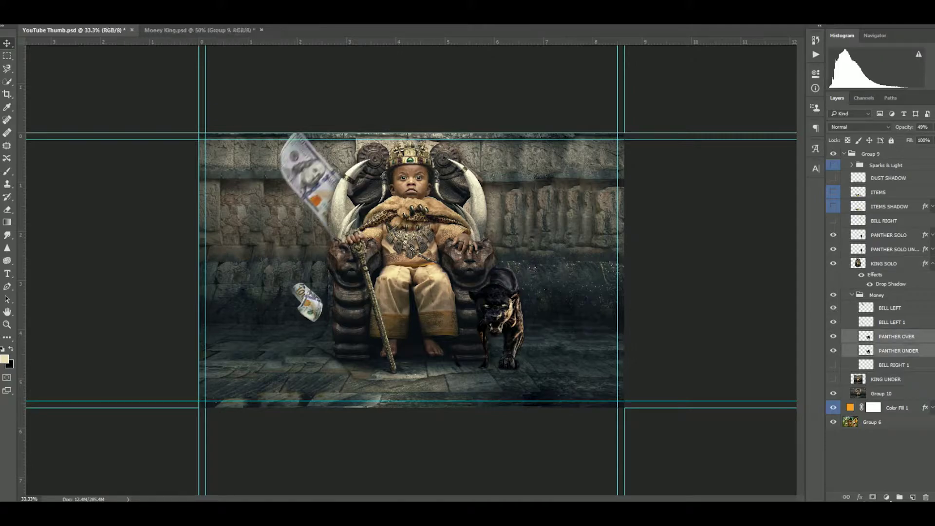
pyautogui.moveTo(585, 345); pyautogui.dragTo(622, 349)
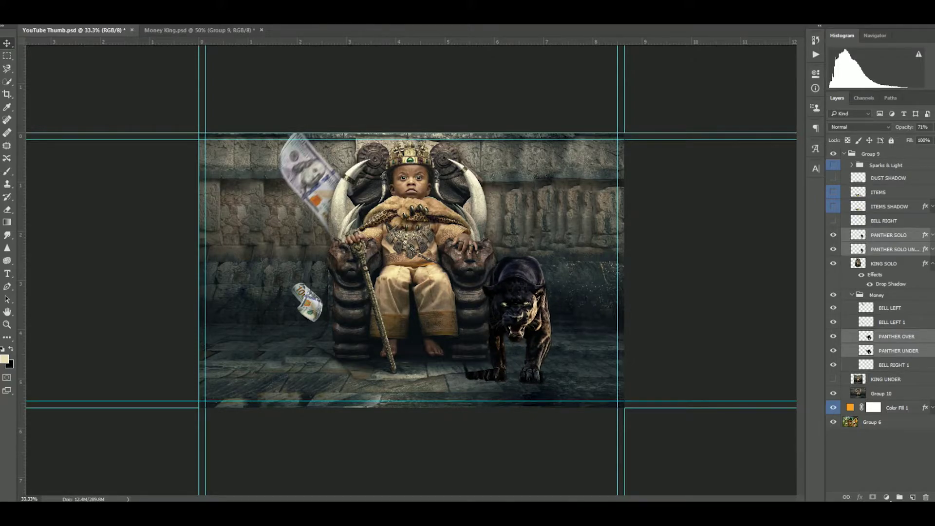
pyautogui.click(893, 364)
pyautogui.moveTo(526, 341); pyautogui.dragTo(568, 315)
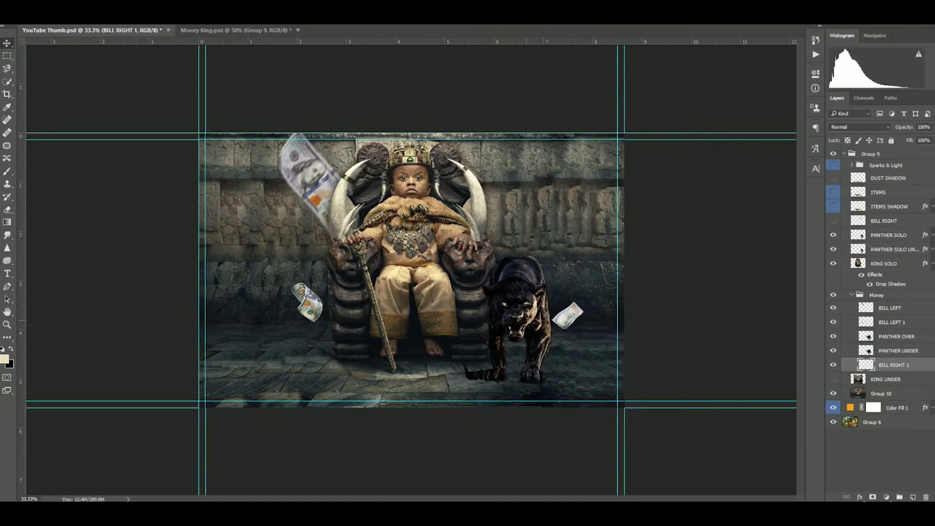
# Move the BILL RIGHT bill onto the upper-right wall, then reveal and enlarge Sparks & Light
pyautogui.click(833, 221)
pyautogui.click(884, 221)
pyautogui.moveTo(490, 200); pyautogui.dragTo(546, 201)
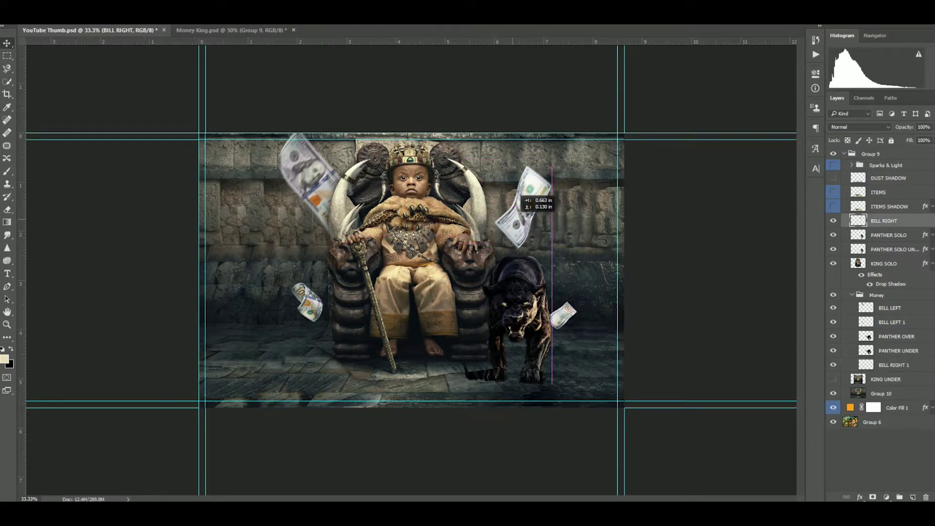
pyautogui.moveTo(833, 206); pyautogui.dragTo(833, 165)
pyautogui.click(885, 165)
pyautogui.moveTo(595, 414); pyautogui.dragTo(705, 492)
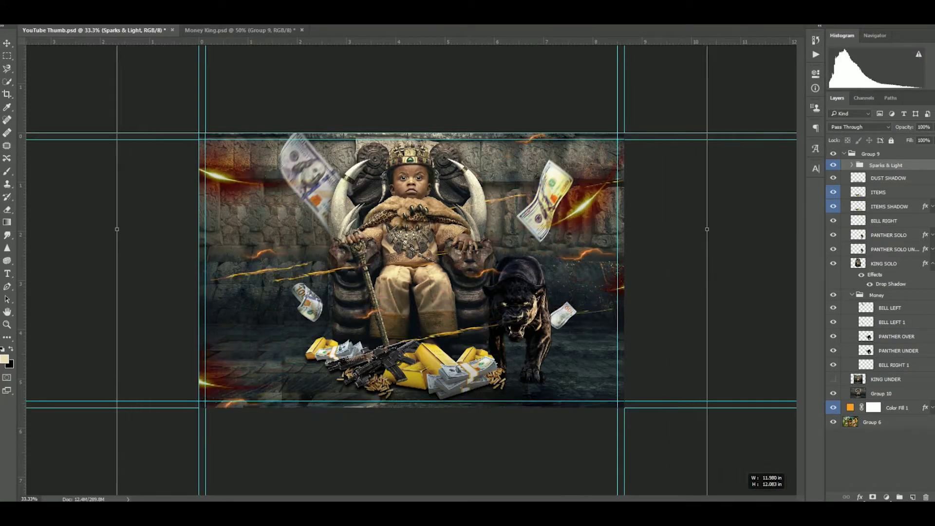
pyautogui.press('Return')
# Stretch the DUST SHADOW much wider and enlarge the gold and money pile
pyautogui.click(887, 177)
pyautogui.moveTo(528, 402); pyautogui.dragTo(671, 436)
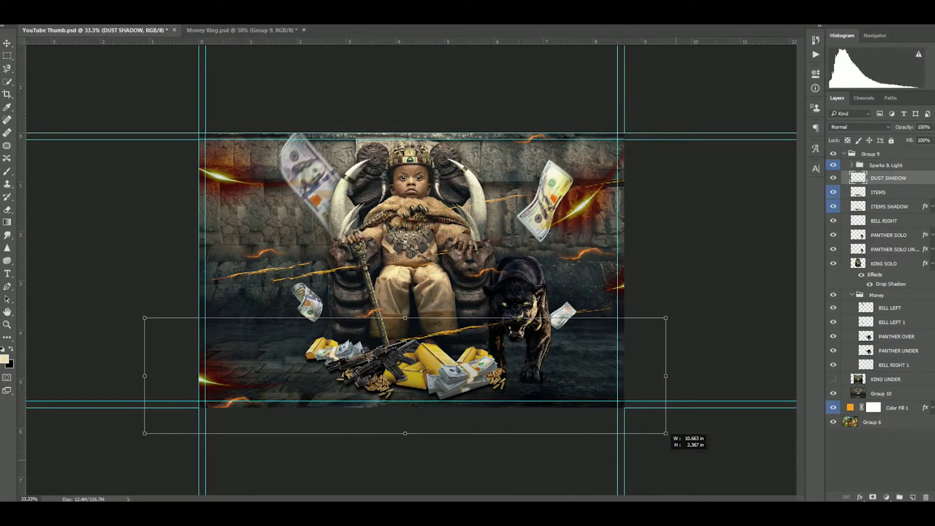
pyautogui.press('Return')
pyautogui.click(878, 192)
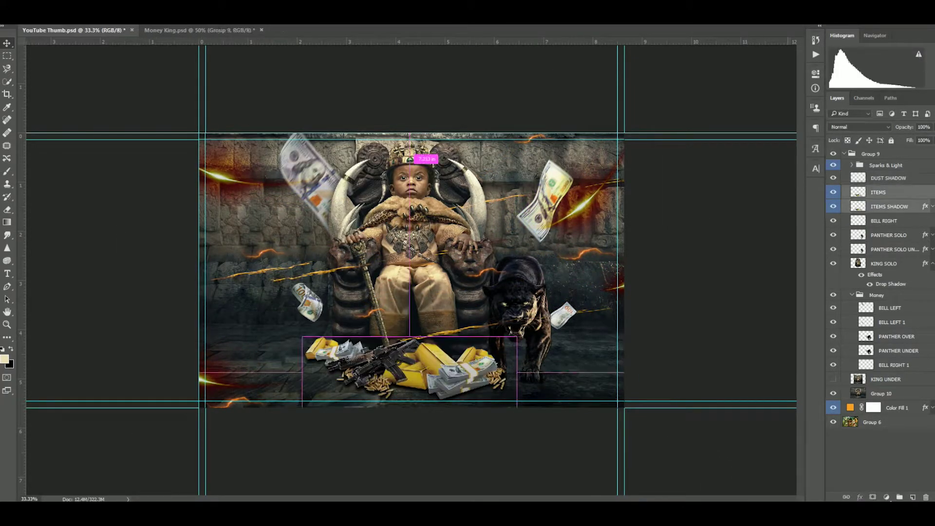
pyautogui.hotkey('ctrl', 't')
pyautogui.moveTo(508, 402)
pyautogui.mouseDown()
pyautogui.moveTo(532, 412)
pyautogui.moveTo(526, 408)
pyautogui.mouseUp()
pyautogui.press('Return')
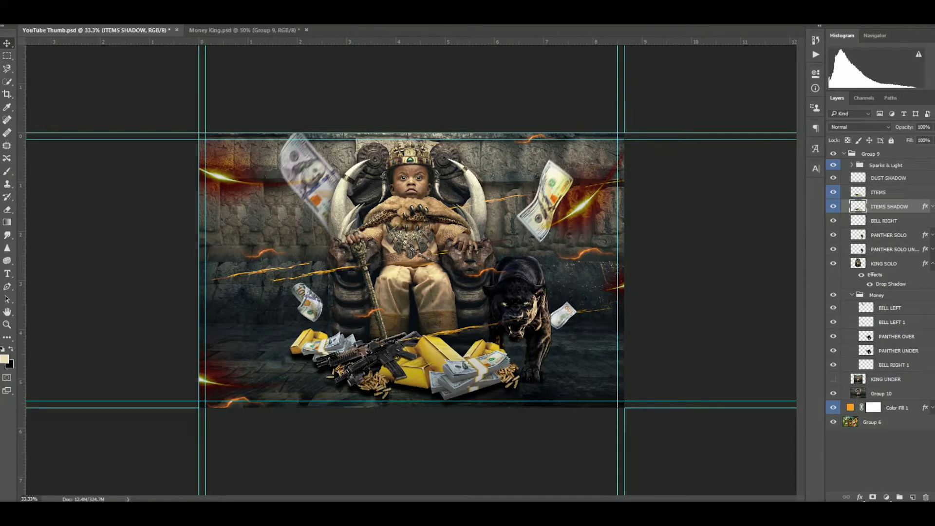
# Set the items shadow to 50% opacity and readjust the DUST SHADOW size
pyautogui.press('5')
pyautogui.hotkey('alt', ']')
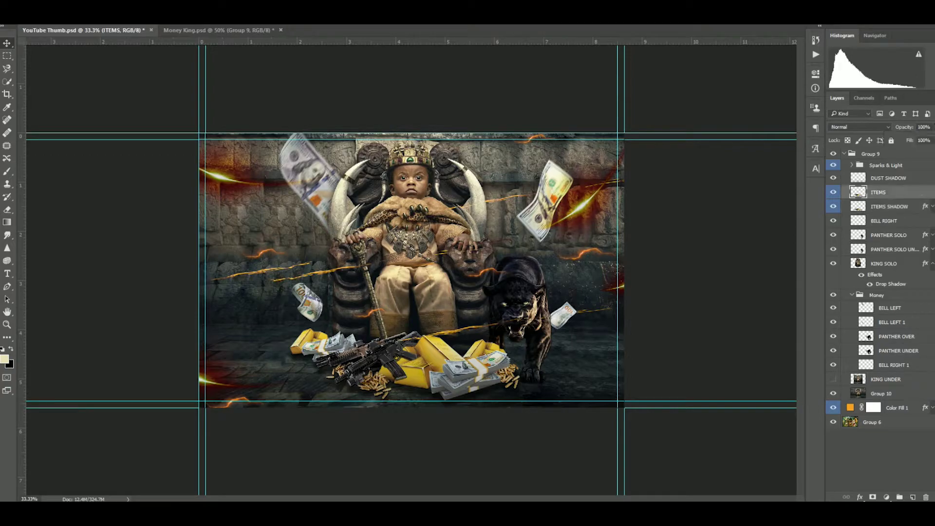
pyautogui.hotkey('alt', ']')
pyautogui.hotkey('ctrl', 't')
pyautogui.press('Return')
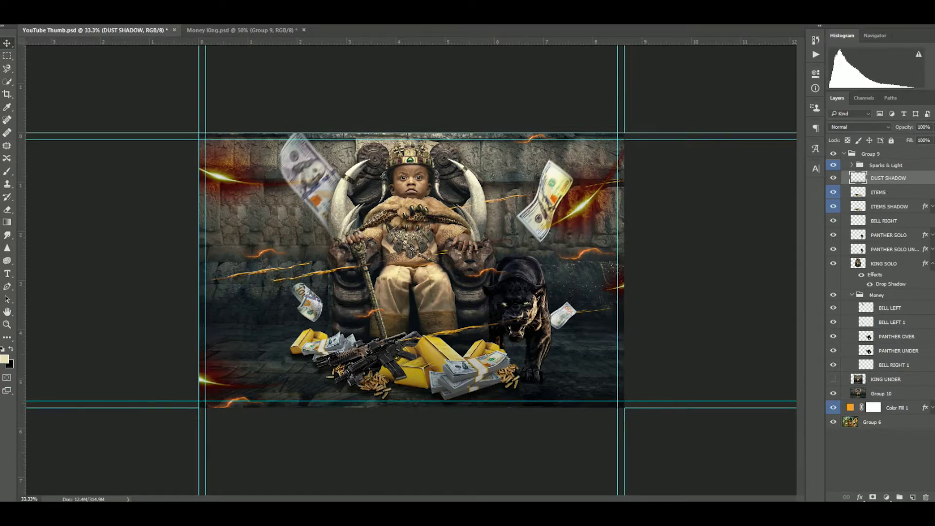
# Fade all four panther layers to 71% opacity
pyautogui.click(888, 235)
pyautogui.keyDown('shift'); pyautogui.click(891, 248); pyautogui.keyUp('shift')
pyautogui.keyDown('ctrl'); pyautogui.click(896, 336); pyautogui.keyUp('ctrl')
pyautogui.keyDown('ctrl'); pyautogui.click(898, 351); pyautogui.keyUp('ctrl')
pyautogui.press('7')
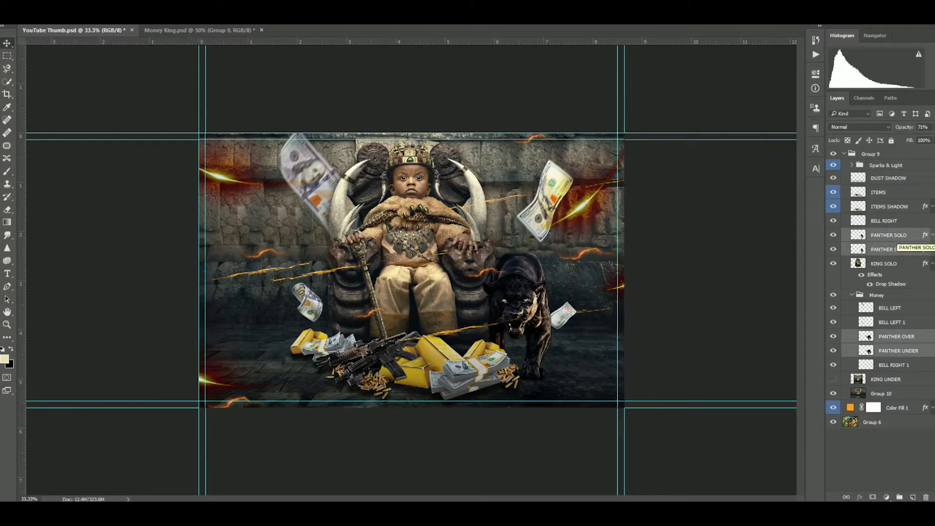
pyautogui.press('1')
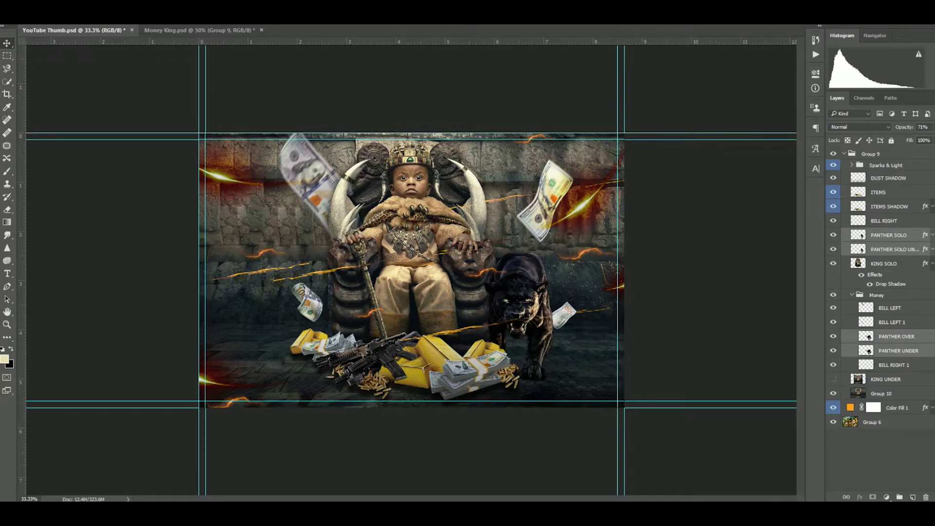
# Paste the cover's BLACK and ADJUSTMENT layers from Money King into the YouTube thumbnail
pyautogui.hotkey('ctrl', 'Tab')
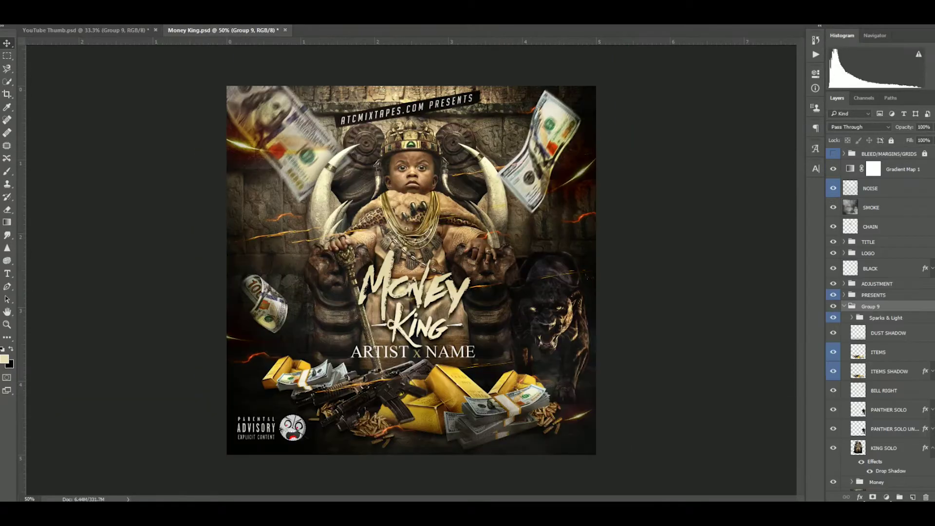
pyautogui.click(844, 306)
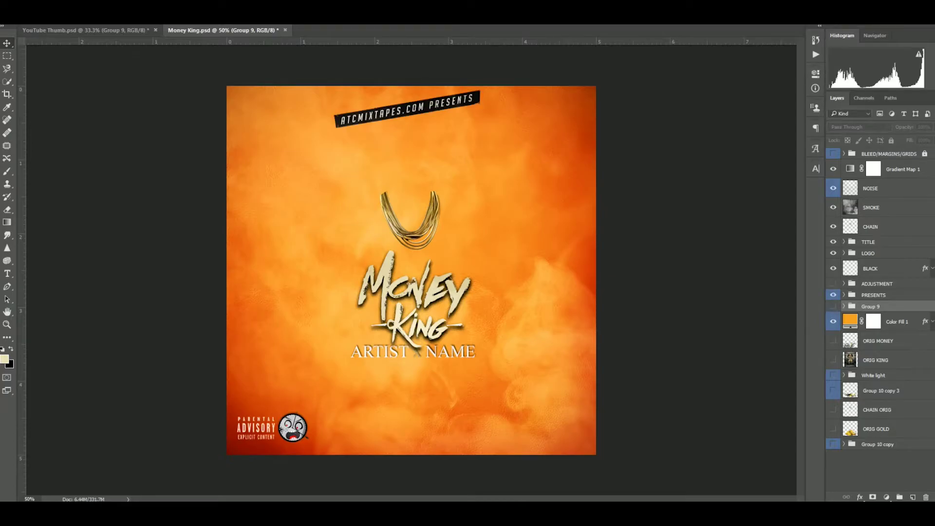
pyautogui.click(833, 283)
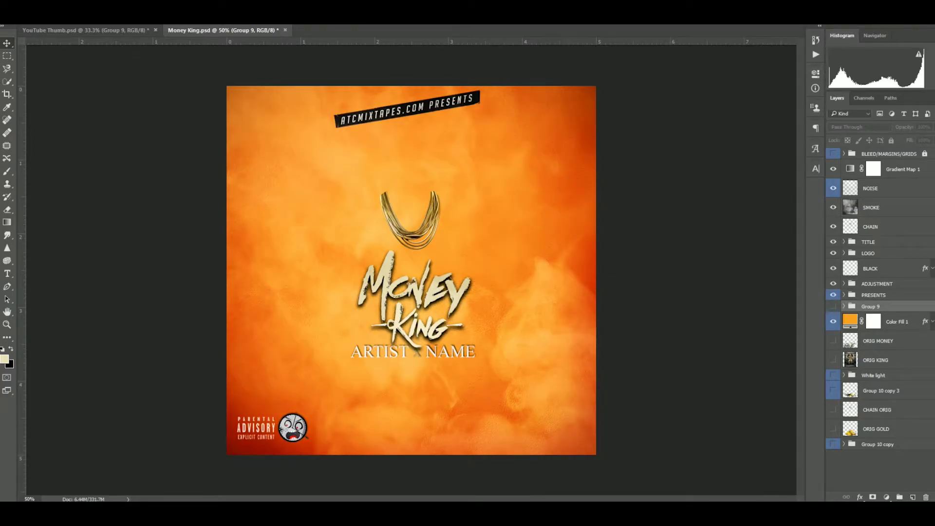
pyautogui.hotkey('ctrl', 'Tab')
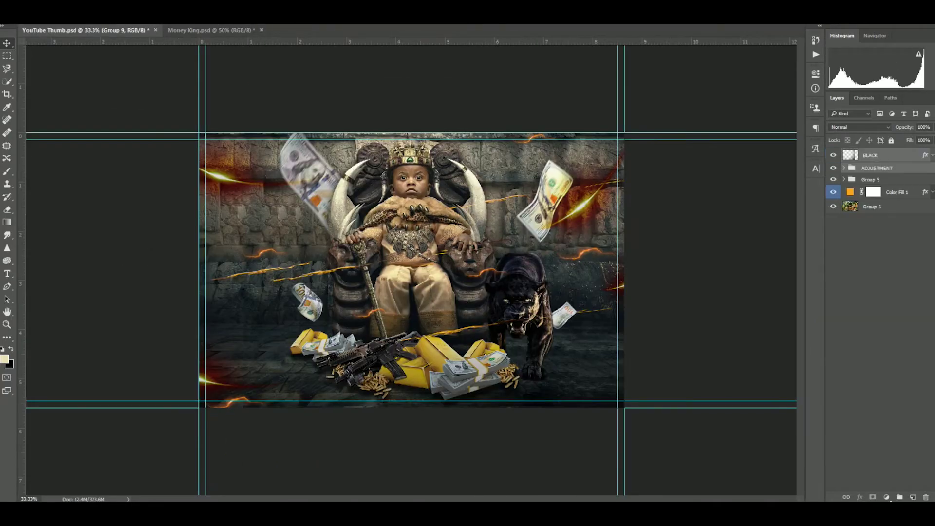
pyautogui.hotkey('ctrl', 'v')
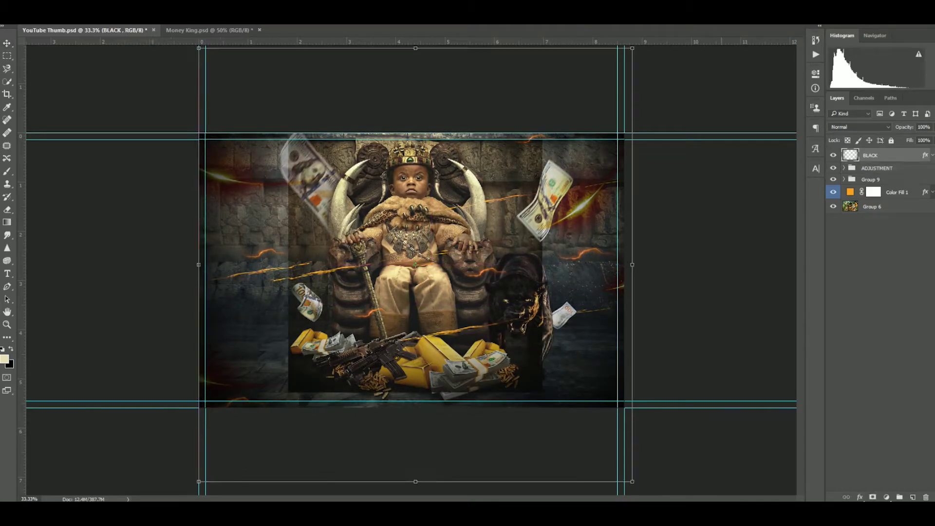
# Stretch the BLACK layer across the widescreen canvas
pyautogui.hotkey('ctrl', '-')
pyautogui.moveTo(519, 376); pyautogui.dragTo(566, 419)
pyautogui.press('Return')
pyautogui.hotkey('ctrl', '+')
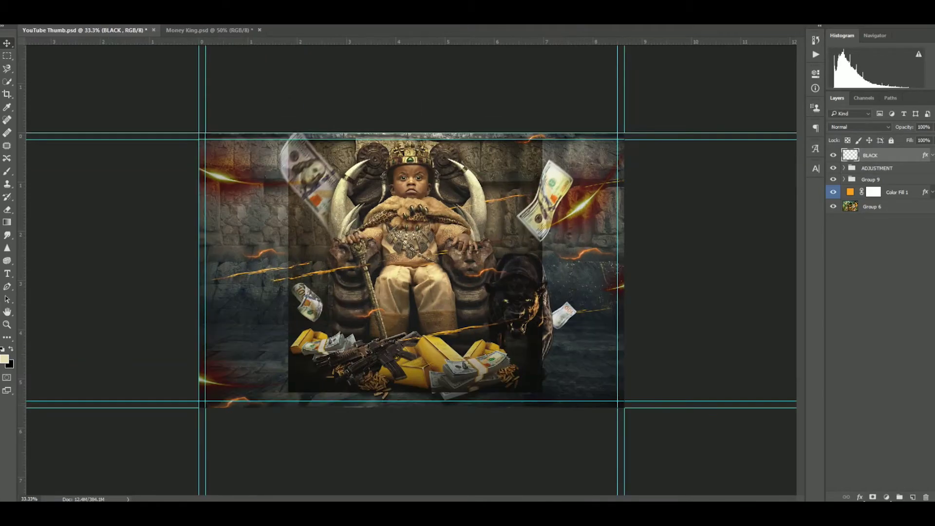
# Enlarge and position the four adjustment layers over the canvas, then hide BLACK and ADJUSTMENT in the cover
pyautogui.click(843, 168)
pyautogui.click(888, 195)
pyautogui.keyDown('shift'); pyautogui.click(879, 238); pyautogui.keyUp('shift')
pyautogui.hotkey('ctrl', 't')
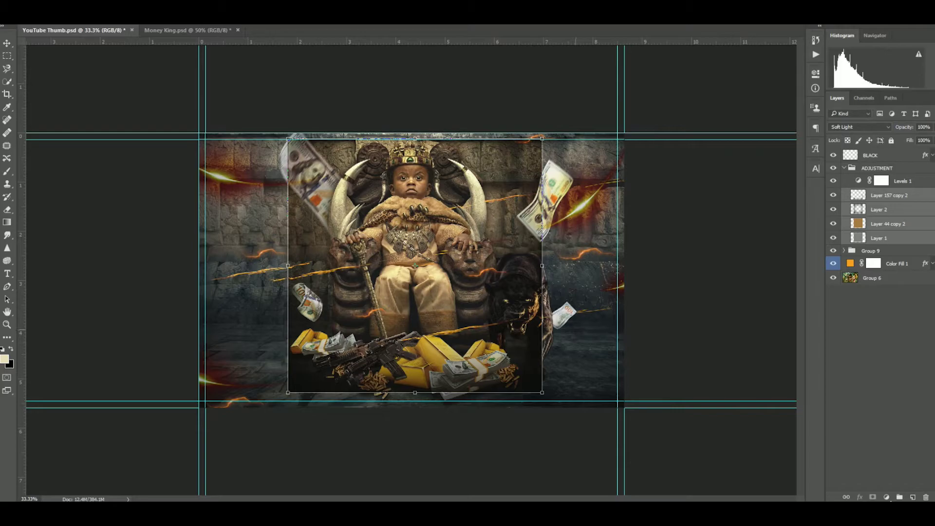
pyautogui.moveTo(542, 392); pyautogui.dragTo(738, 487)
pyautogui.press('Return')
pyautogui.moveTo(426, 238); pyautogui.dragTo(447, 272)
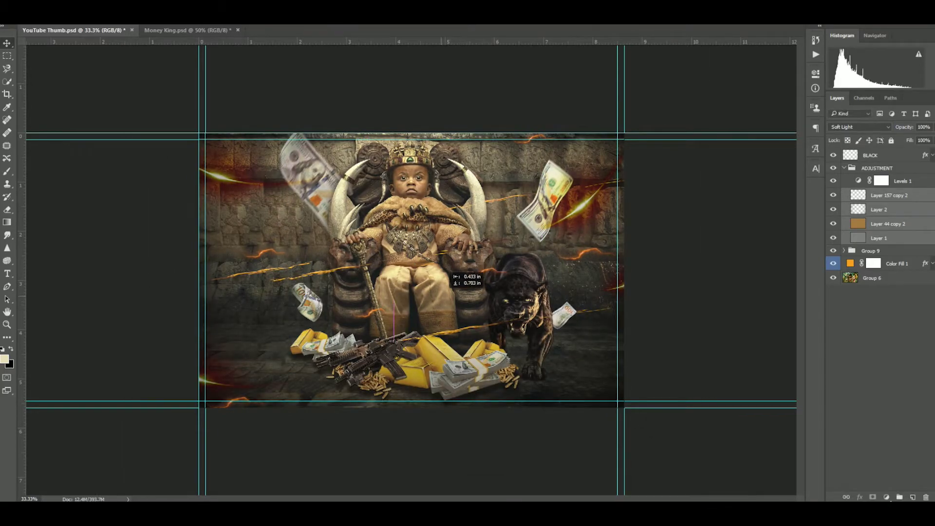
pyautogui.click(876, 167)
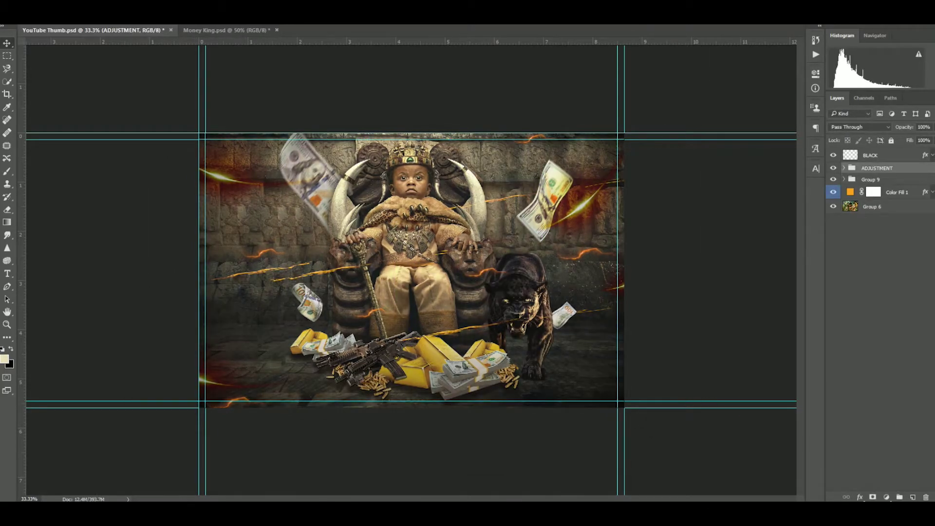
pyautogui.hotkey('ctrl', 'Tab')
pyautogui.moveTo(833, 268); pyautogui.dragTo(833, 284)
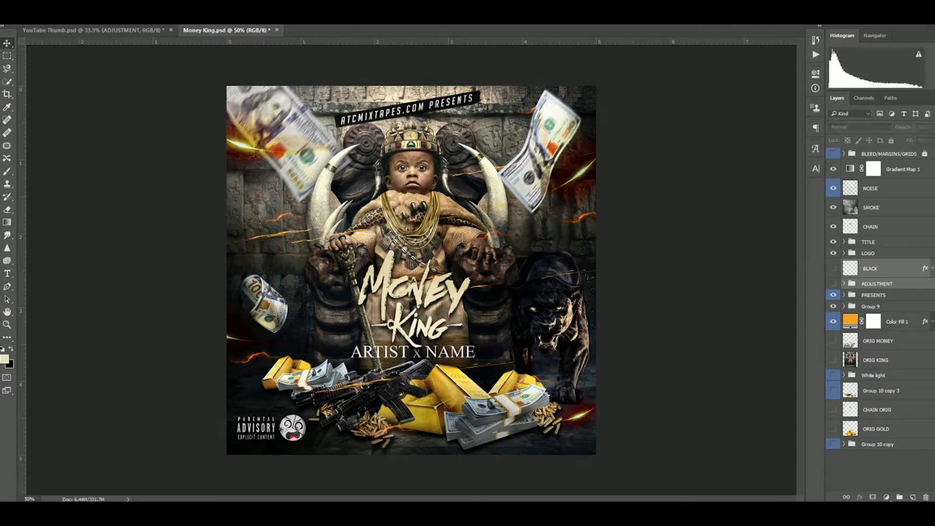
# Bring the cover layers into the thumbnail, shift the PRESENTS banner left and enlarge the advisory logo
pyautogui.moveTo(409, 351); pyautogui.dragTo(368, 245)
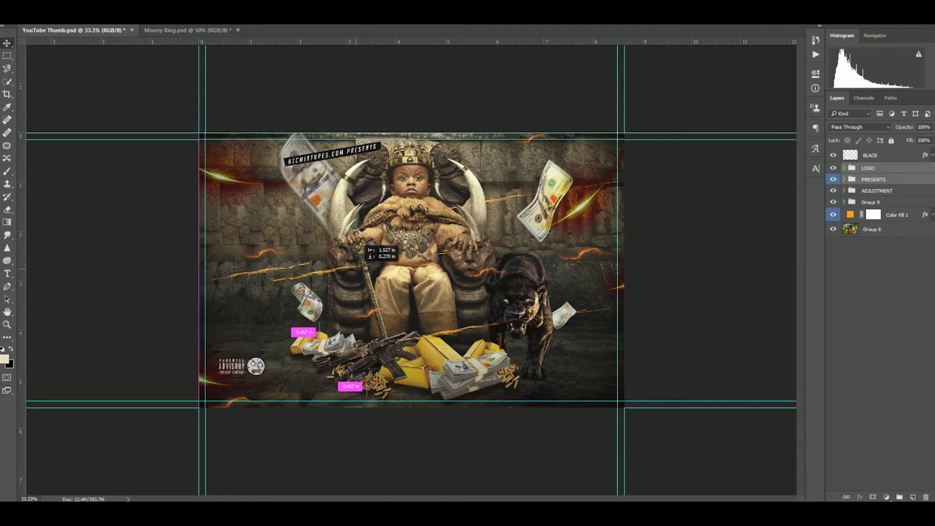
pyautogui.moveTo(369, 245); pyautogui.dragTo(369, 247)
pyautogui.moveTo(327, 134); pyautogui.dragTo(371, 135)
pyautogui.click(868, 168)
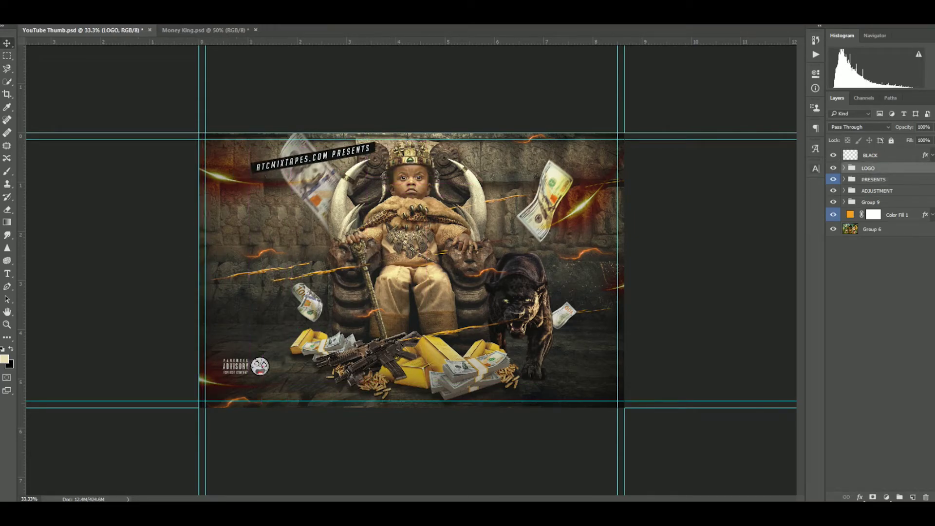
pyautogui.hotkey('ctrl', 't')
pyautogui.moveTo(528, 380); pyautogui.dragTo(446, 324)
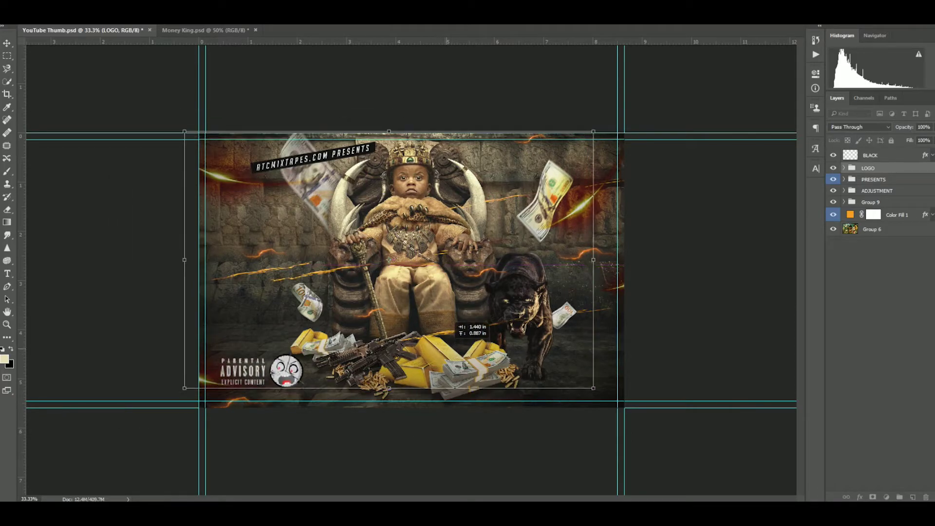
pyautogui.press('Return')
# Copy the cover's TITLE layer into the thumbnail, enlarging it and placing it on the left
pyautogui.hotkey('ctrl', 'Tab')
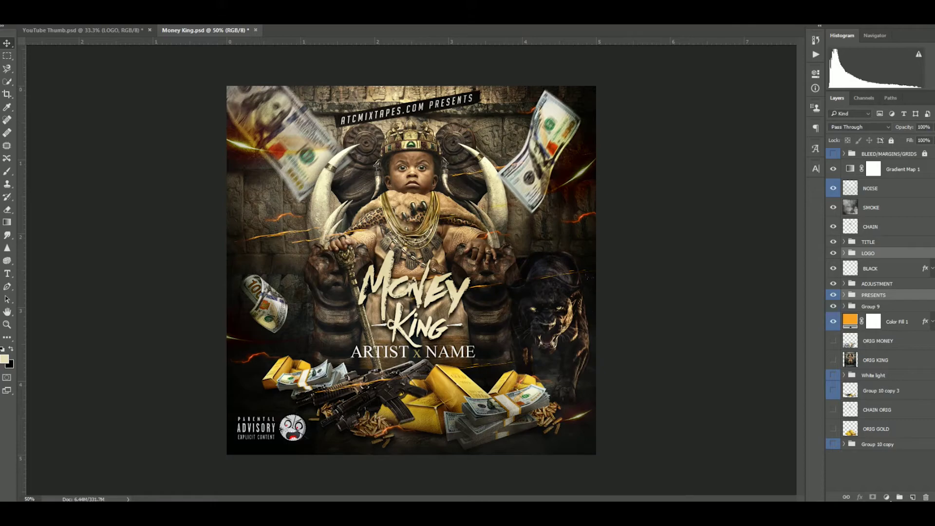
pyautogui.click(843, 283)
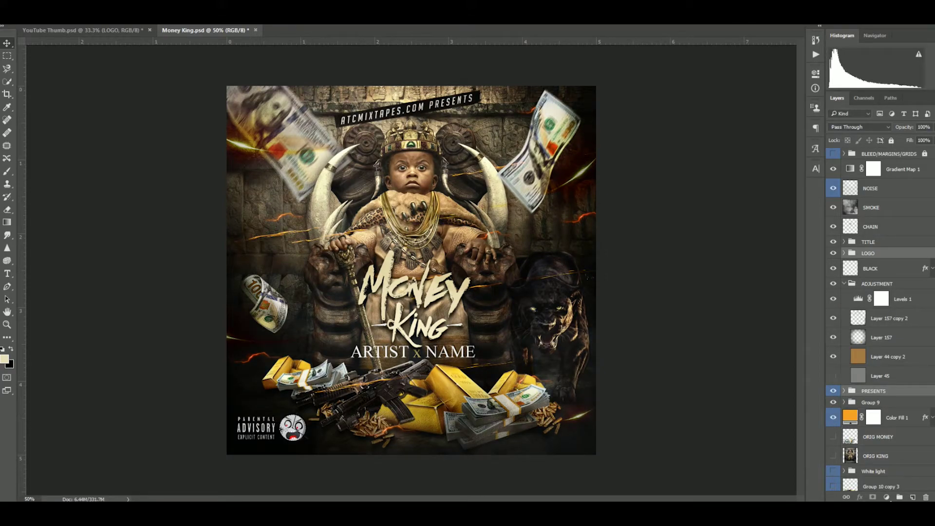
pyautogui.click(868, 241)
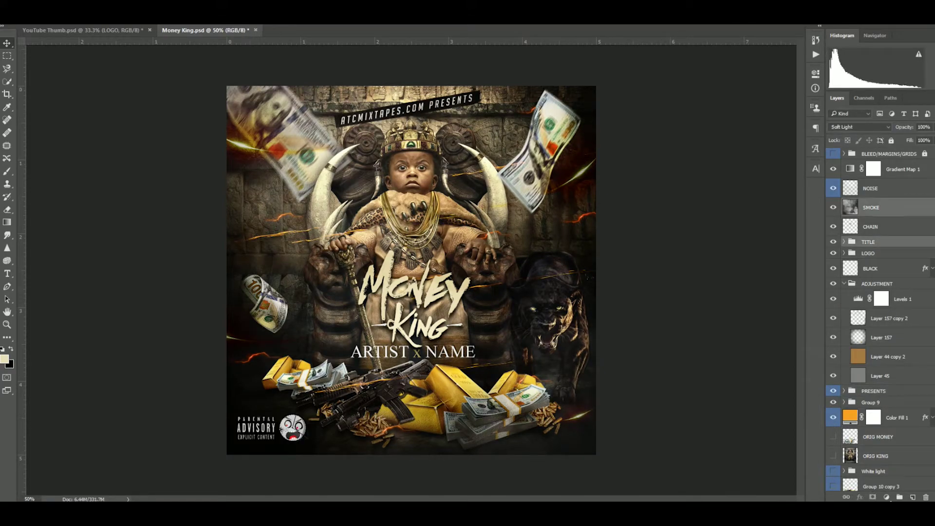
pyautogui.moveTo(414, 233)
pyautogui.mouseDown()
pyautogui.moveTo(435, 217)
pyautogui.moveTo(309, 285)
pyautogui.moveTo(295, 315)
pyautogui.moveTo(272, 292)
pyautogui.mouseUp()
pyautogui.hotkey('ctrl', 't')
pyautogui.moveTo(304, 348); pyautogui.dragTo(324, 290)
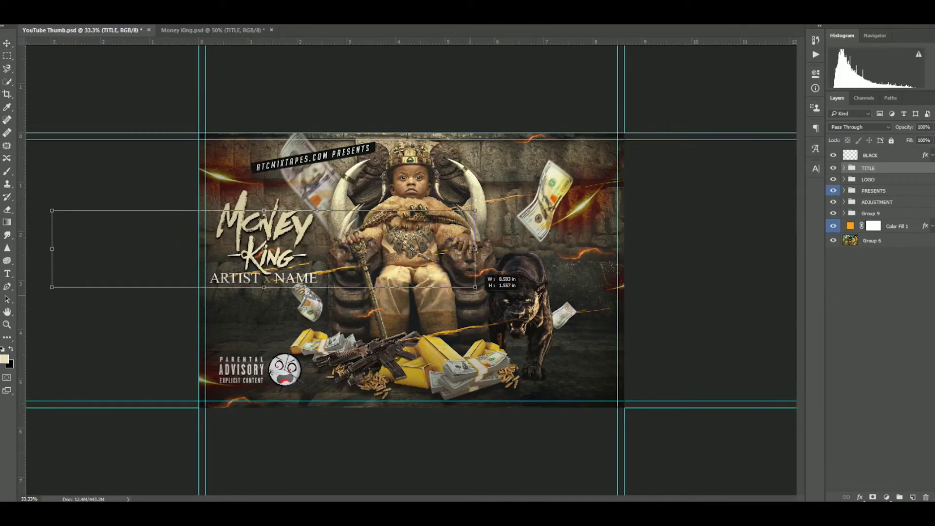
pyautogui.press('Return')
pyautogui.moveTo(272, 244); pyautogui.dragTo(281, 255)
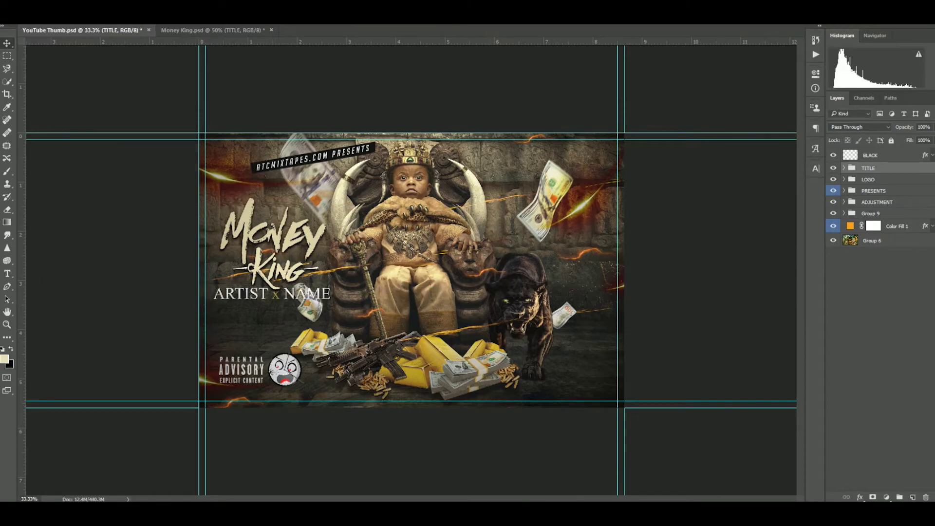
# Move the advisory logo under the title, shift the money pile right, and place BILL LEFT 1 near the throne
pyautogui.click(868, 179)
pyautogui.moveTo(432, 340); pyautogui.dragTo(448, 294)
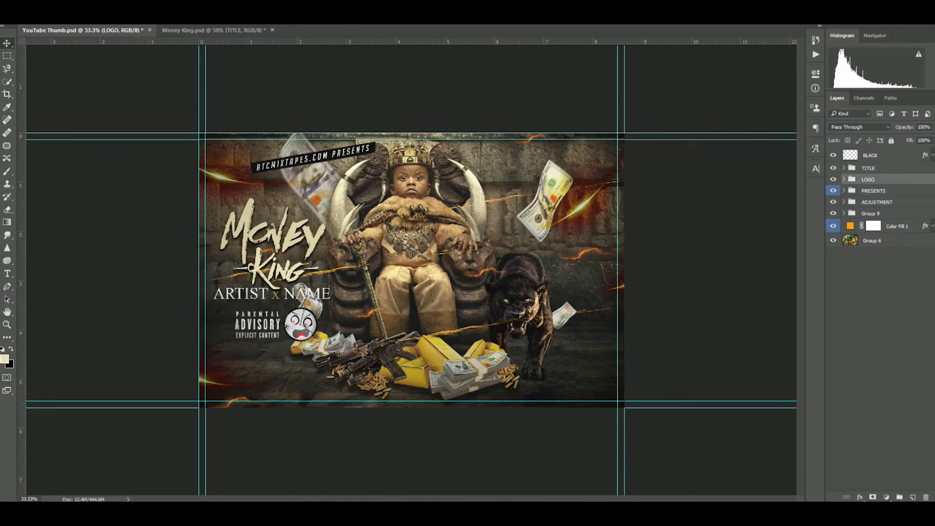
pyautogui.moveTo(409, 363); pyautogui.dragTo(415, 371)
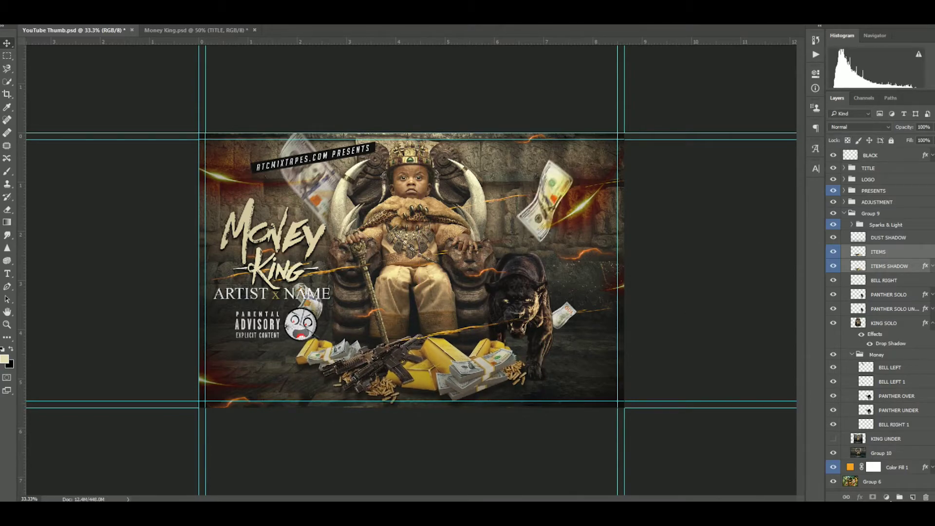
pyautogui.click(891, 381)
pyautogui.moveTo(411, 280)
pyautogui.mouseDown()
pyautogui.moveTo(423, 366)
pyautogui.moveTo(624, 145)
pyautogui.mouseUp()
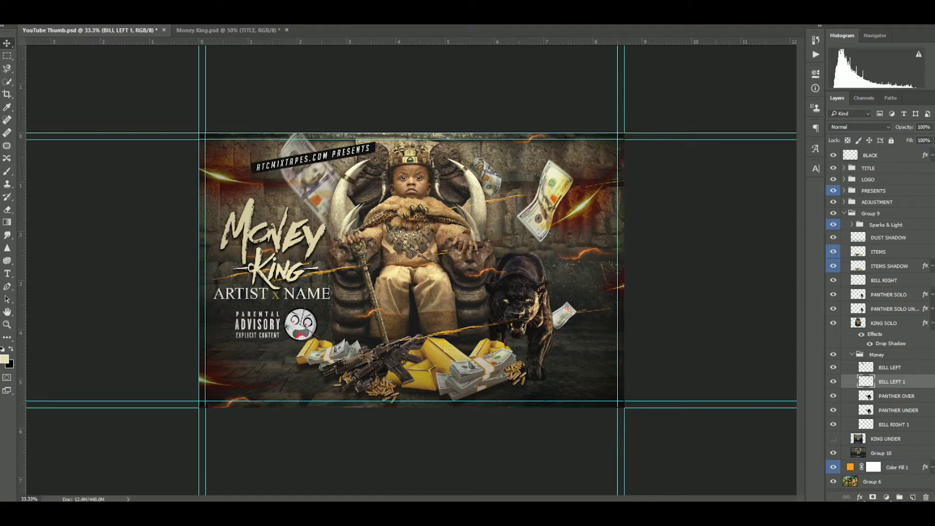
# Shrink and lower the title-and-advisory block, then move the PRESENTS banner above Money King
pyautogui.click(843, 213)
pyautogui.click(867, 179)
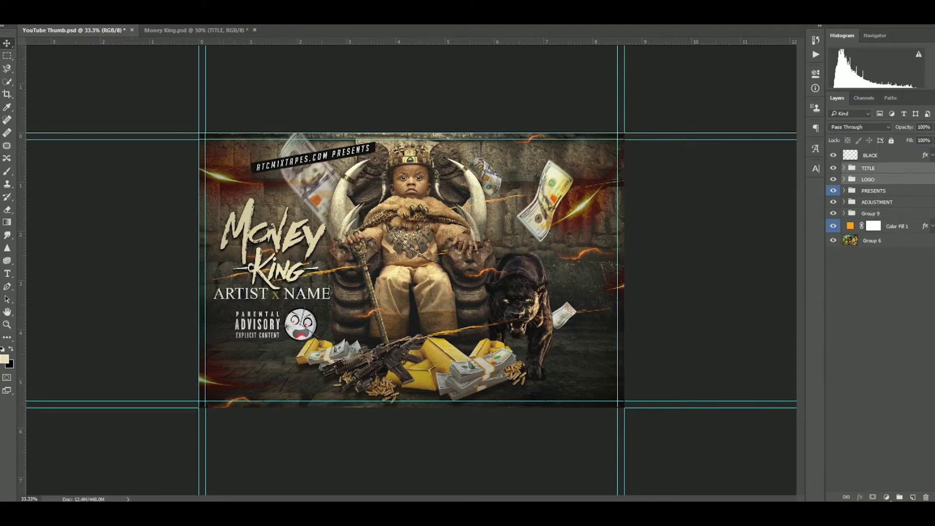
pyautogui.hotkey('ctrl', 't')
pyautogui.moveTo(616, 344); pyautogui.dragTo(585, 327)
pyautogui.press('Return')
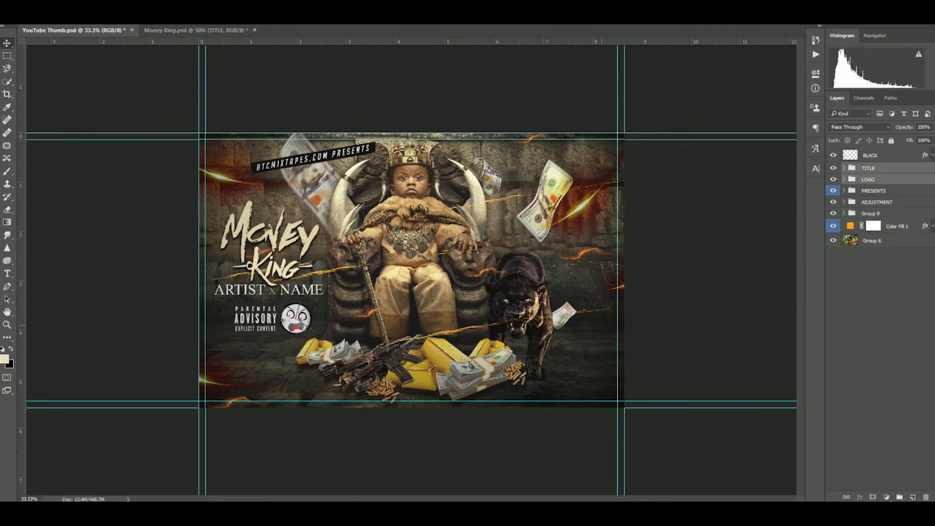
pyautogui.hotkey('shift', 'Down')
pyautogui.click(873, 190)
pyautogui.moveTo(314, 157)
pyautogui.mouseDown()
pyautogui.moveTo(273, 182)
pyautogui.moveTo(394, 377)
pyautogui.moveTo(263, 331)
pyautogui.moveTo(276, 185)
pyautogui.mouseUp()
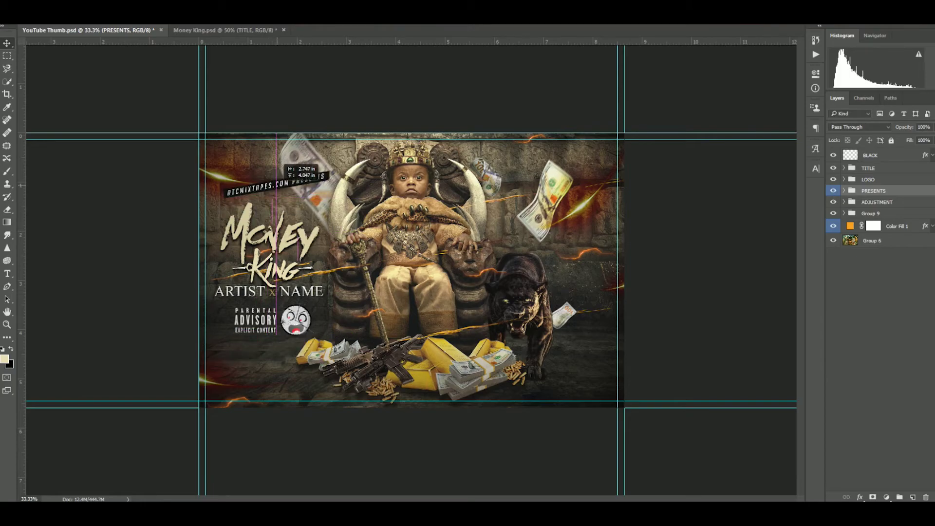
pyautogui.hotkey('ctrl', 'Tab')
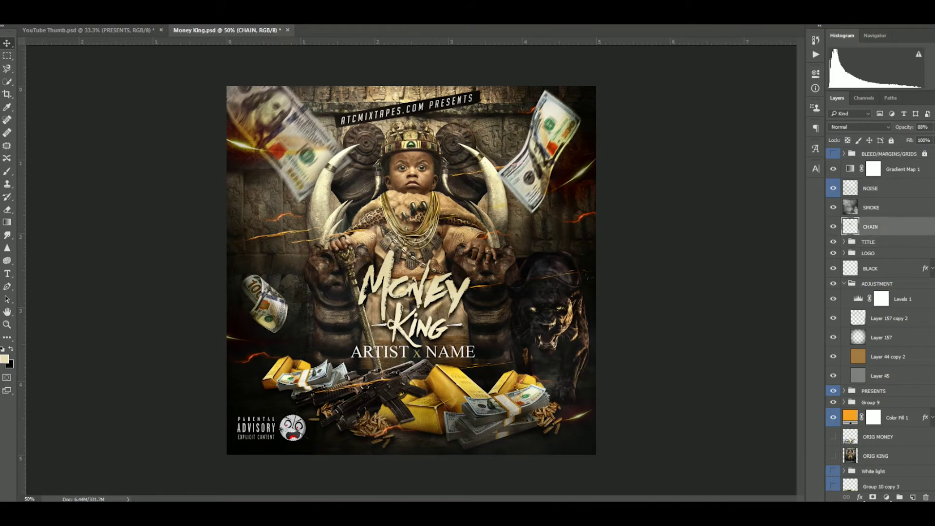
# Paste the cover's CHAIN, SMOKE, NOISE and Gradient Map layers and rotate NOISE about 90 degrees
pyautogui.hotkey('ctrl', 'Tab')
pyautogui.hotkey('ctrl', 'v')
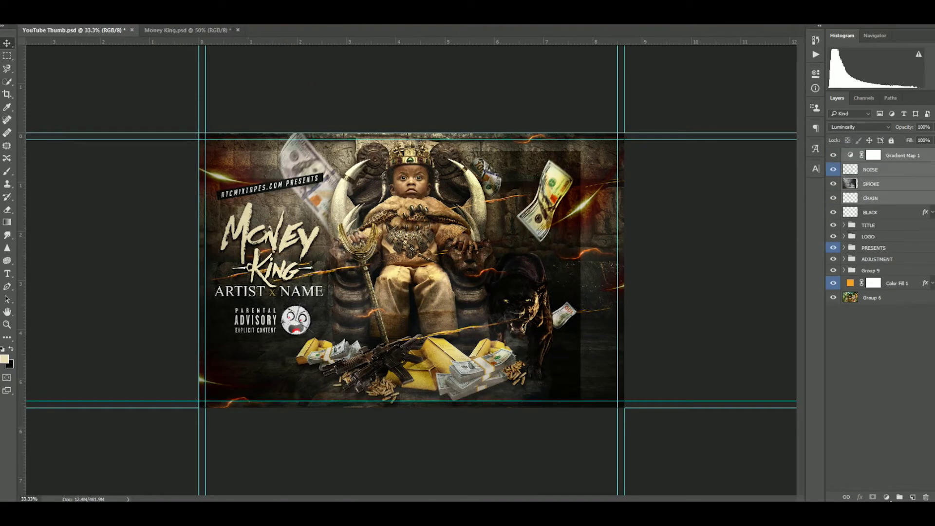
pyautogui.click(871, 170)
pyautogui.hotkey('ctrl', 't')
pyautogui.moveTo(501, 463)
pyautogui.mouseDown()
pyautogui.moveTo(475, 480)
pyautogui.moveTo(701, 390)
pyautogui.mouseUp()
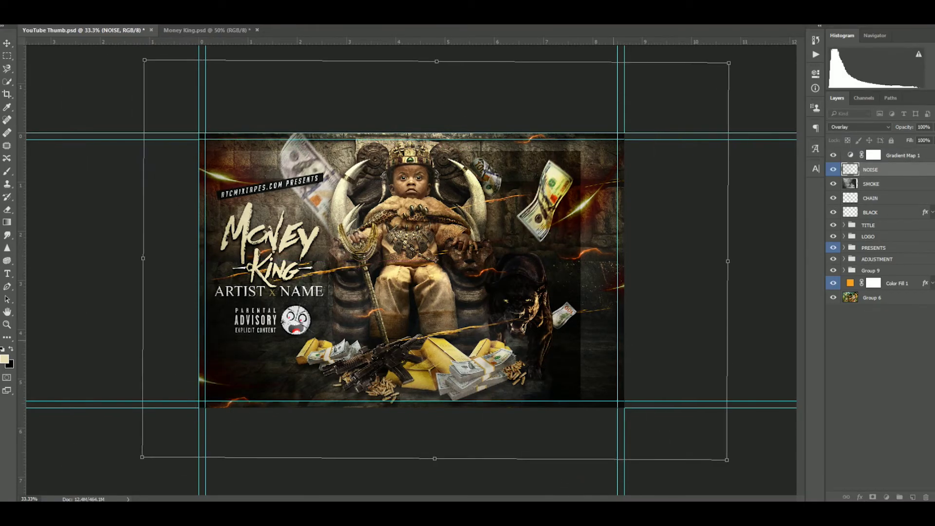
pyautogui.press('Return')
# Set the NOISE layer to Overlay blending and change the SMOKE layer's blend mode
pyautogui.hotkey('shift', '+')
pyautogui.hotkey('alt', '[')
pyautogui.hotkey('shift', '+')
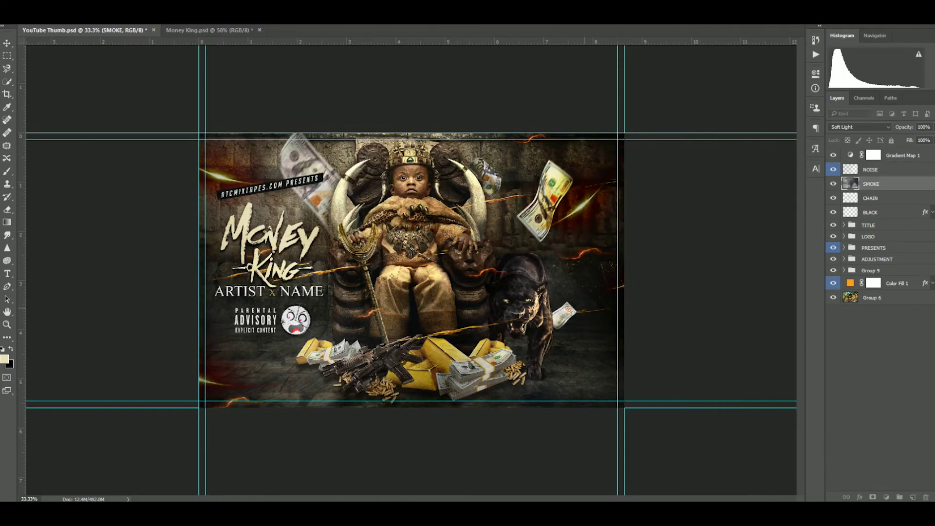
pyautogui.hotkey('shift', '+')
# Scale the gold chain larger and higher on the baby's chest
pyautogui.hotkey('alt', '[')
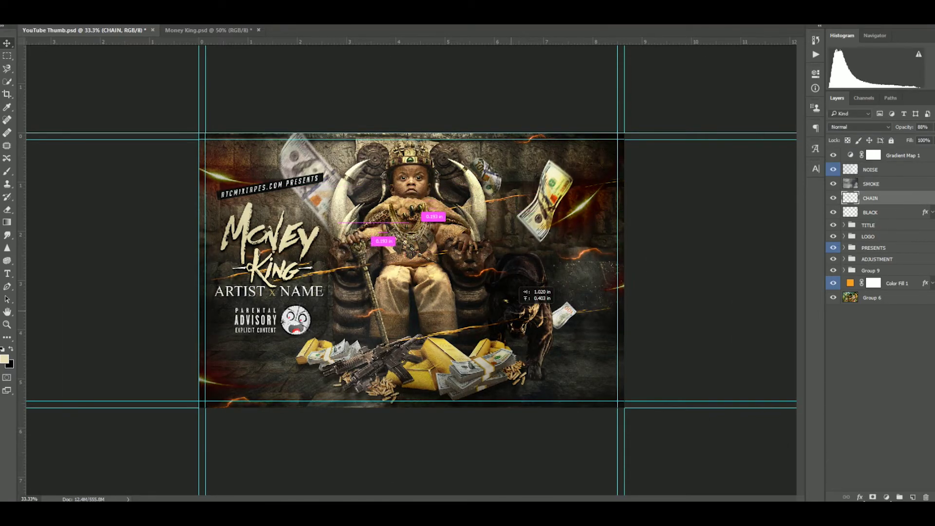
pyautogui.hotkey('ctrl', '+')
pyautogui.hotkey('ctrl', '+')
pyautogui.hotkey('ctrl', 't')
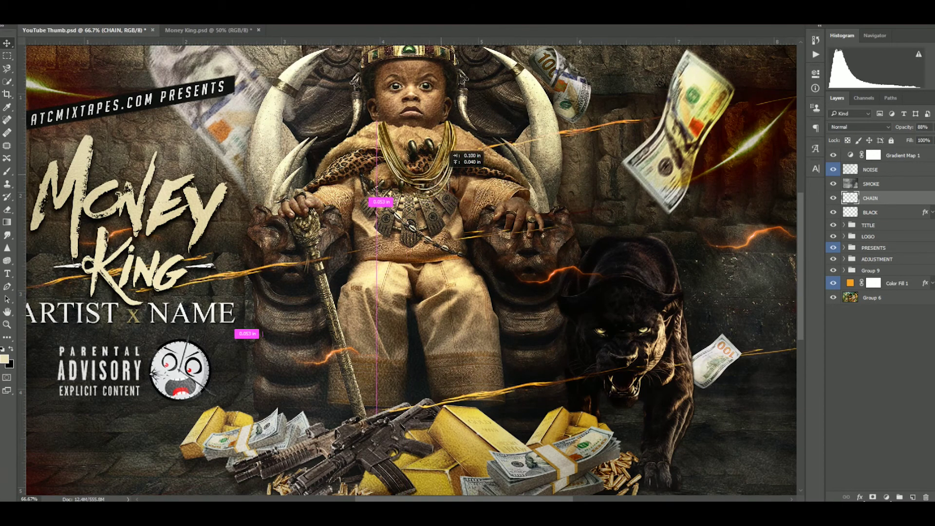
pyautogui.press('Return')
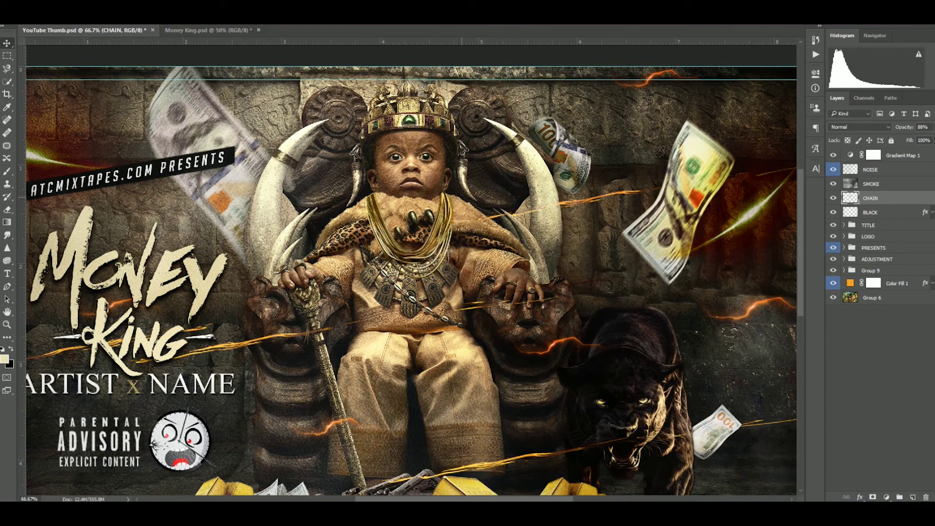
pyautogui.hotkey('ctrl', '+')
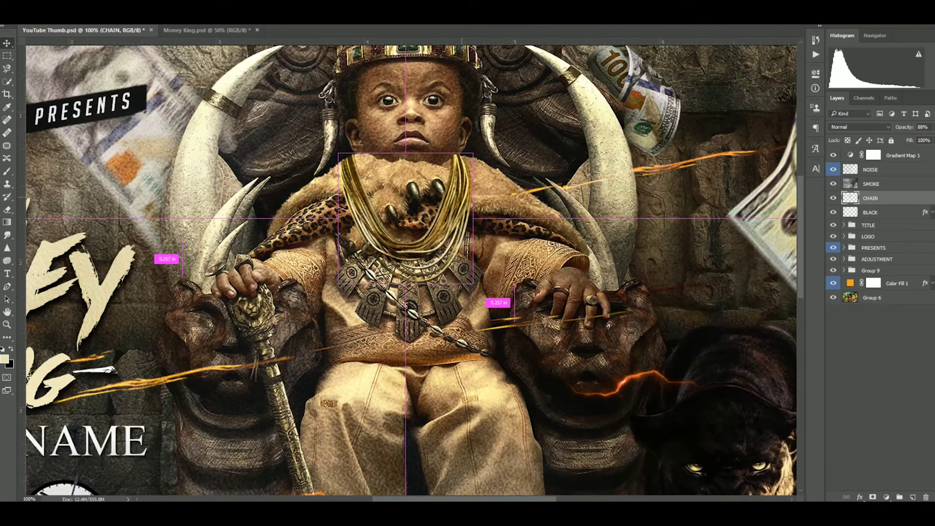
pyautogui.hotkey('ctrl', '+')
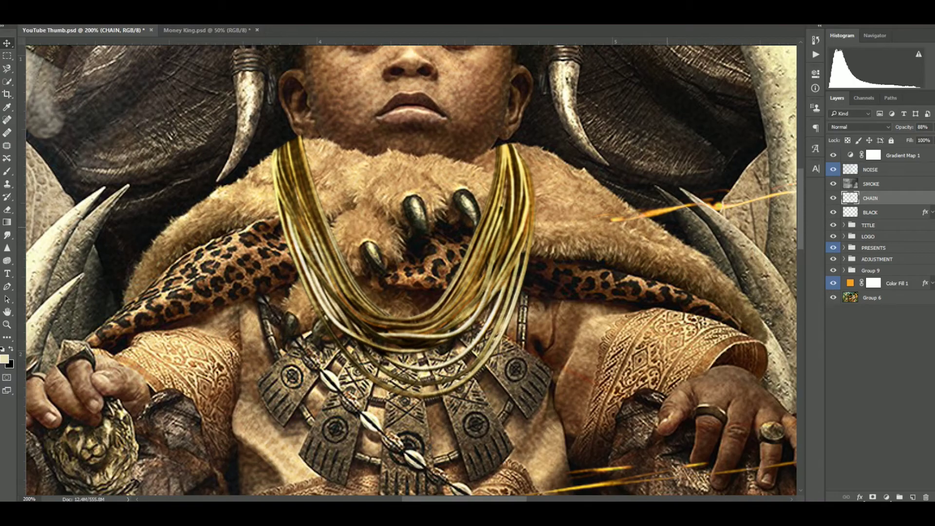
pyautogui.hotkey('ctrl', '-')
pyautogui.hotkey('ctrl', '-')
pyautogui.hotkey('ctrl', '-')
pyautogui.hotkey('ctrl', '-')
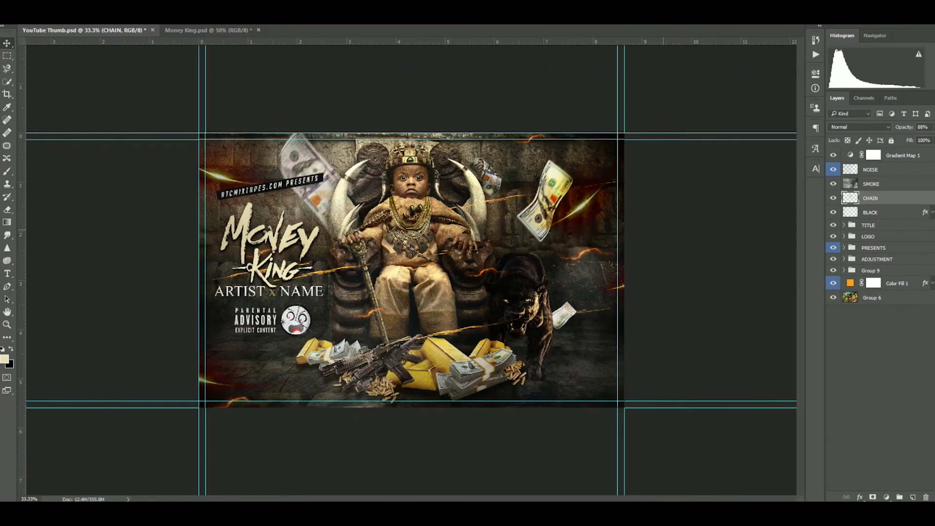
# Move NOISE below SMOKE at 60% opacity and put the ADJUSTMENT group above PRESENTS
pyautogui.hotkey('ctrl', 'Tab')
pyautogui.hotkey('ctrl', 'Tab')
pyautogui.hotkey('ctrl', '+')
pyautogui.moveTo(870, 169); pyautogui.dragTo(870, 191)
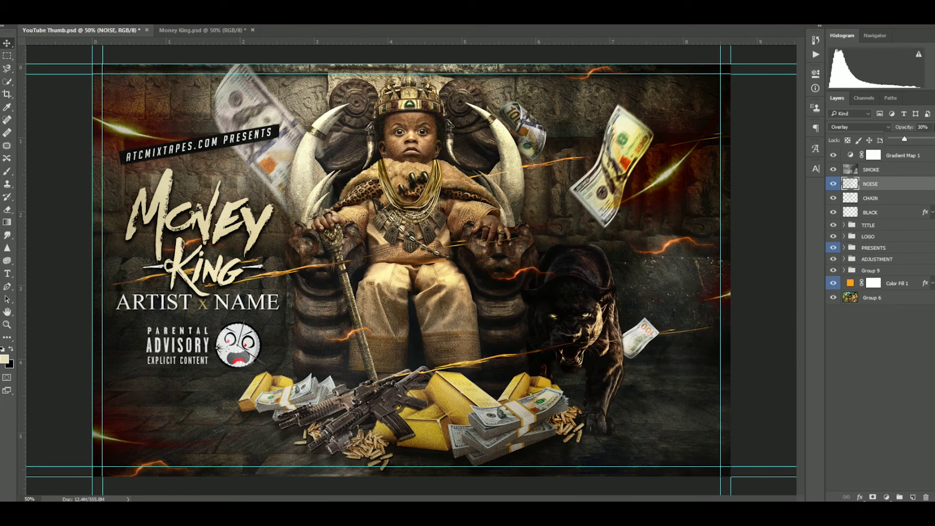
pyautogui.hotkey('ctrl', '+')
pyautogui.hotkey('ctrl', '-')
pyautogui.hotkey('ctrl', '-')
pyautogui.hotkey('ctrl', '-')
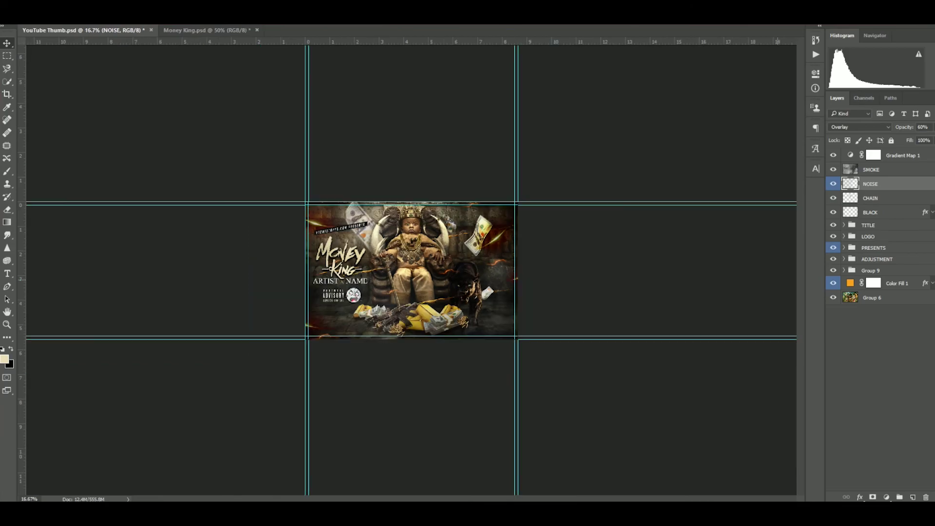
pyautogui.hotkey('ctrl', '+')
pyautogui.hotkey('ctrl', '+')
pyautogui.hotkey('ctrl', '+')
pyautogui.hotkey('ctrl', 'Tab')
pyautogui.hotkey('ctrl', 'Tab')
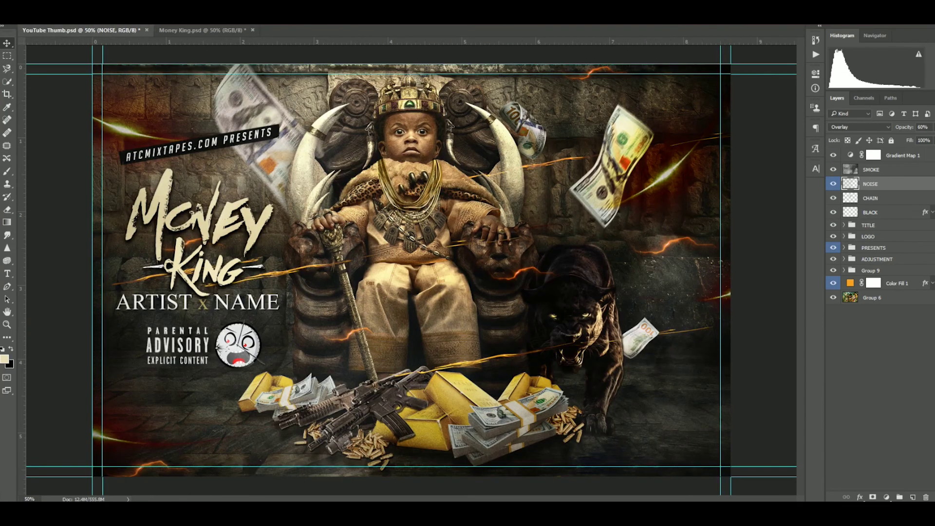
pyautogui.moveTo(876, 259); pyautogui.dragTo(876, 246)
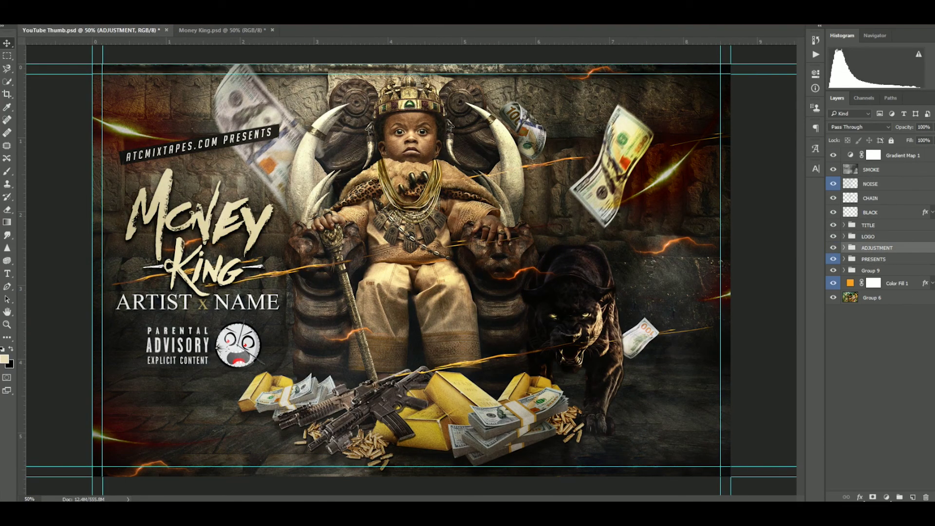